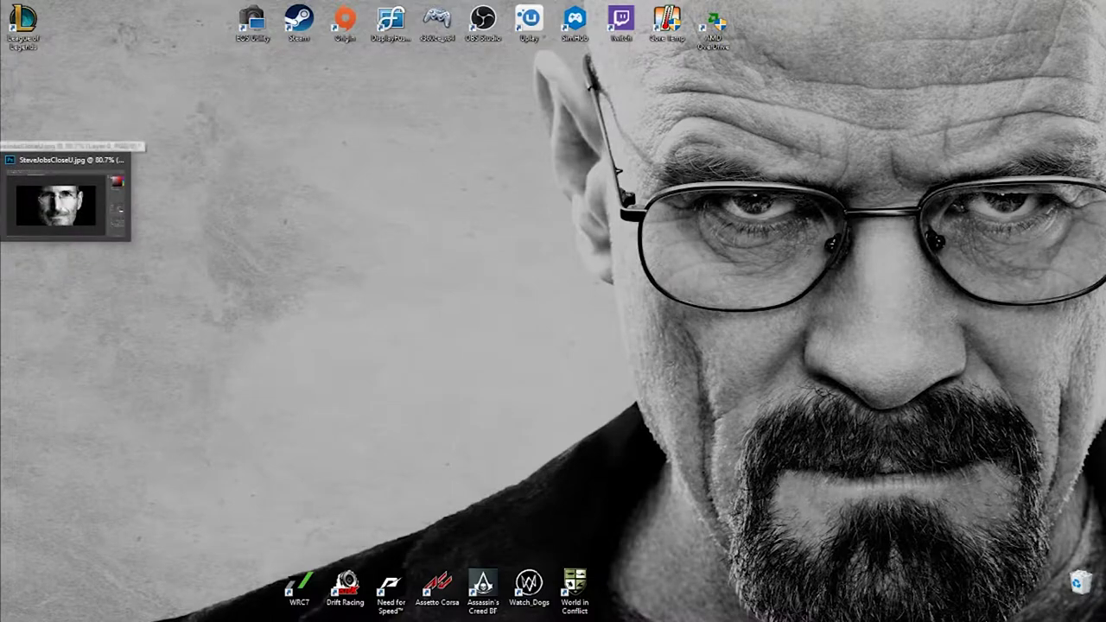
Close the SteveJobsCloseU.jpg document without saving, leaving the finished text portrait open
left_click(17, 130)
left_click(94, 44)
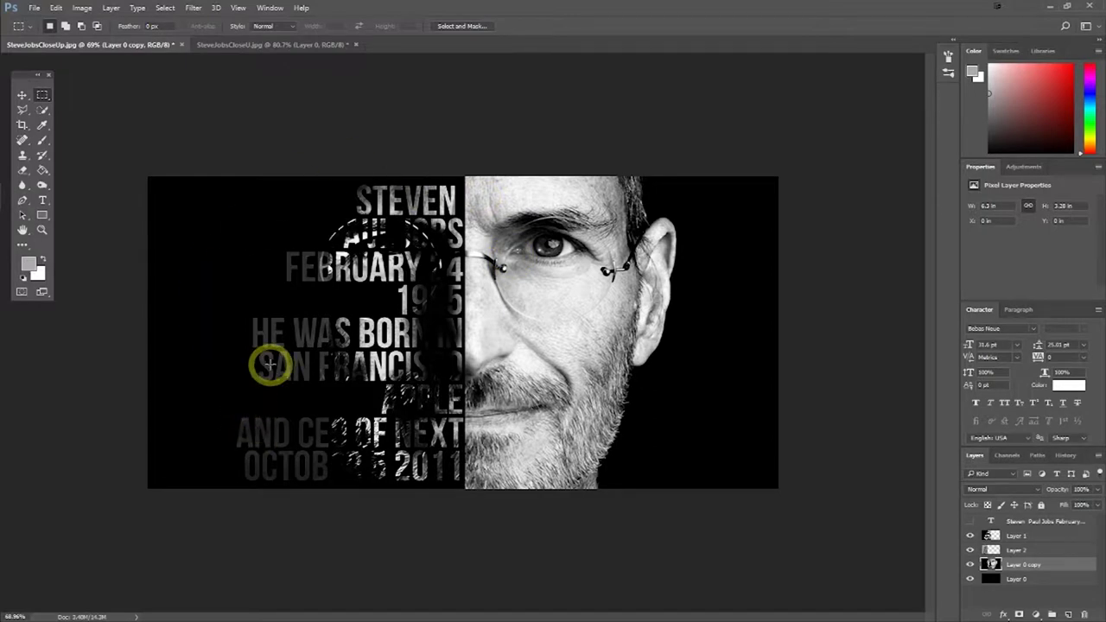
left_click(254, 44)
key("ctrl+w")
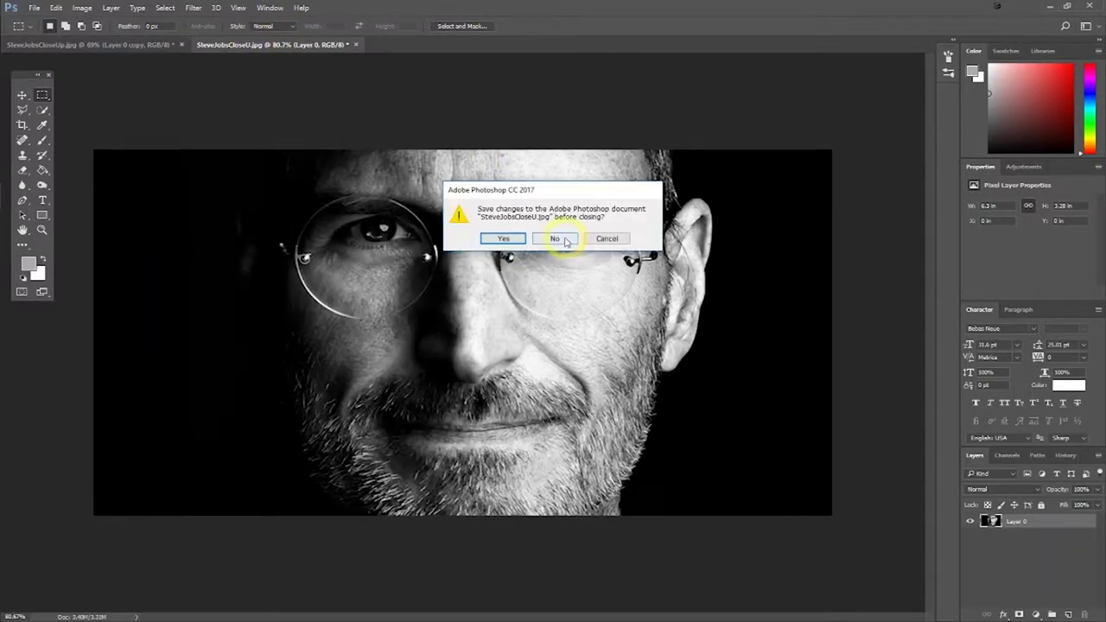
left_click(555, 238)
left_click(35, 8)
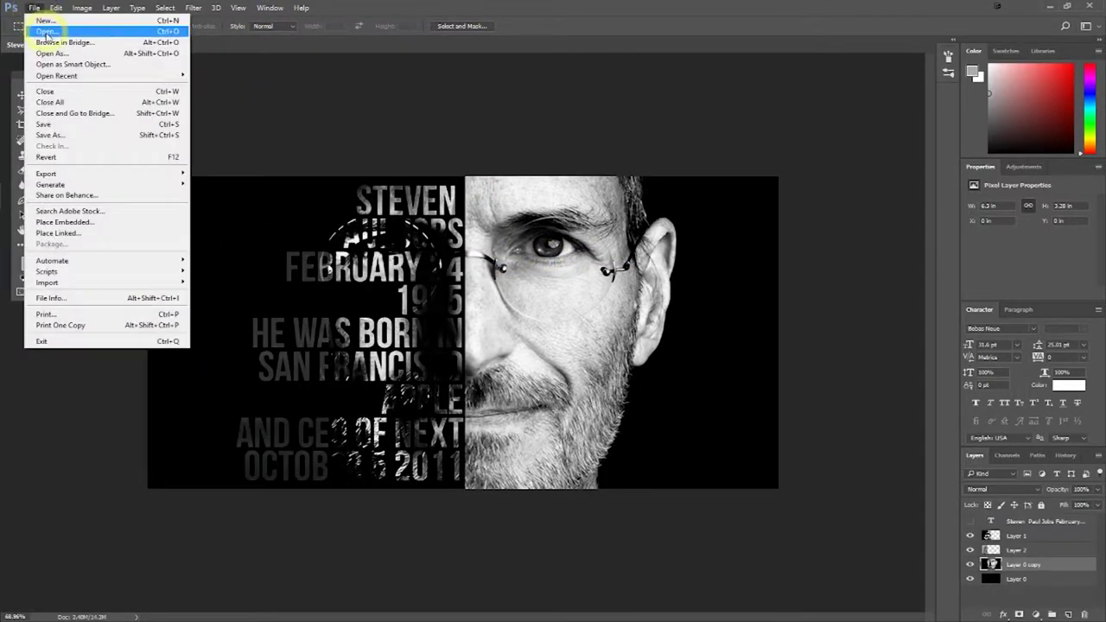
Open SteveJobsCloseU.jpg from the #6 folder as a new document
left_click(45, 32)
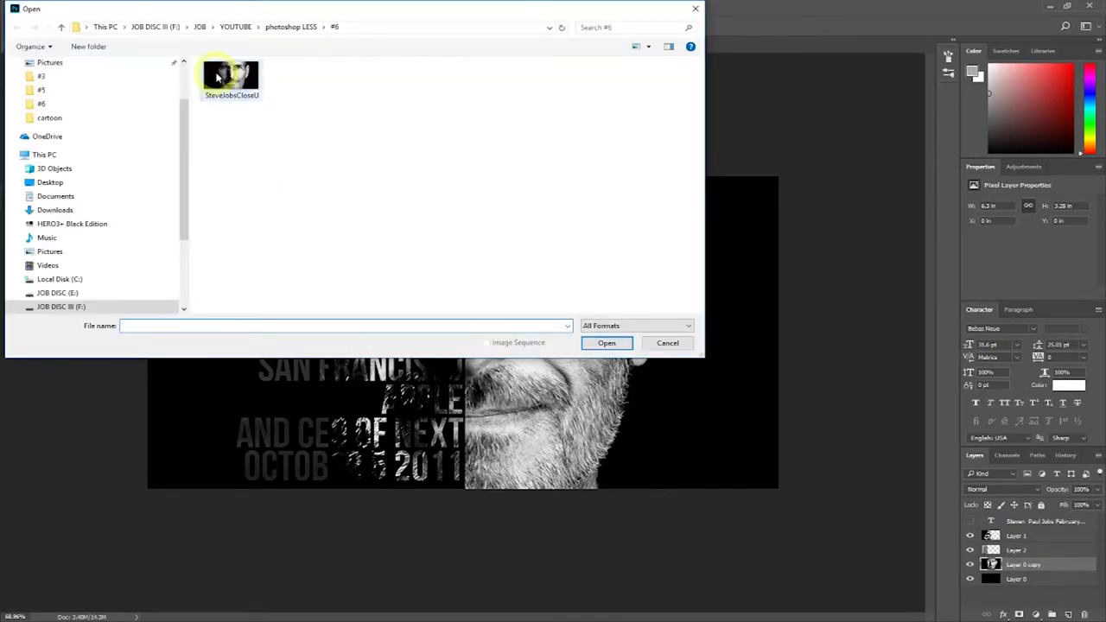
double_click(218, 78)
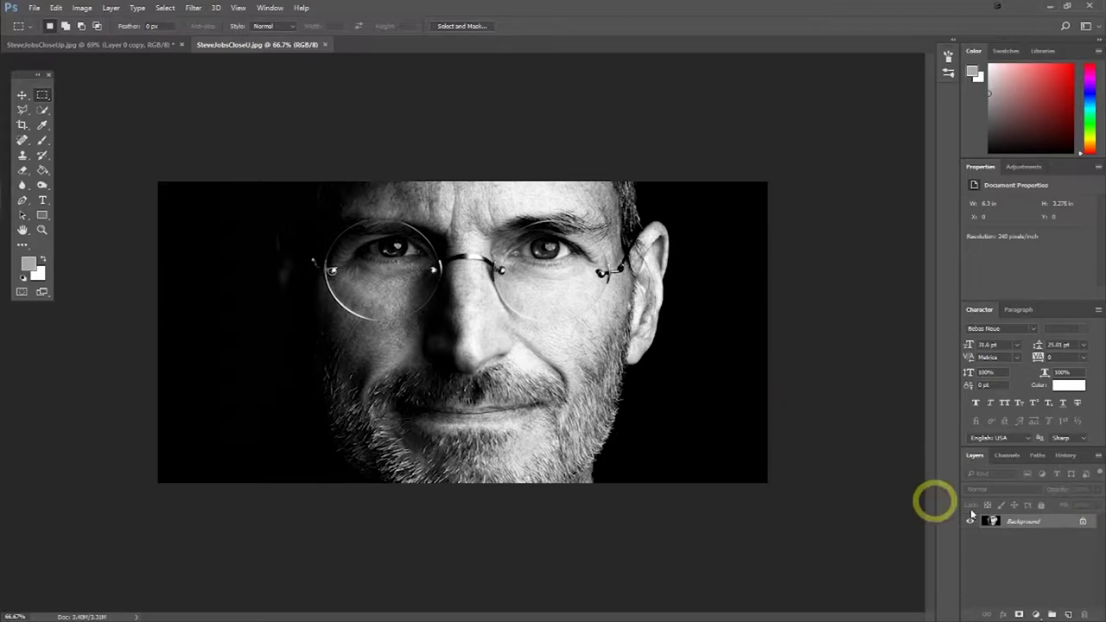
Unlock the Background layer, accepting the name Layer 0
double_click(1081, 522)
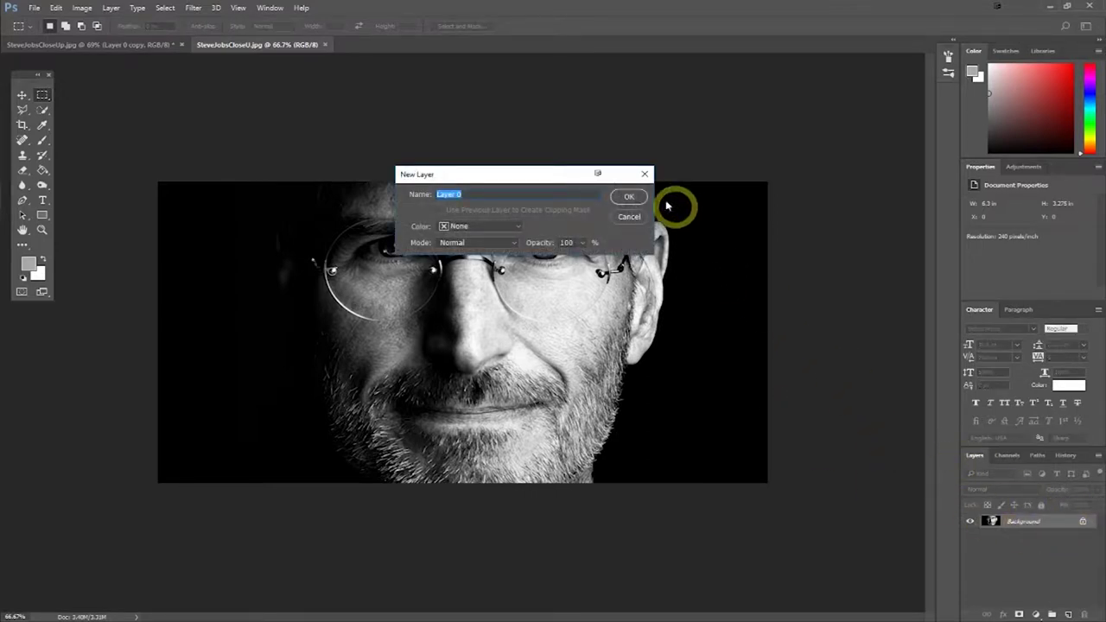
left_click(629, 195)
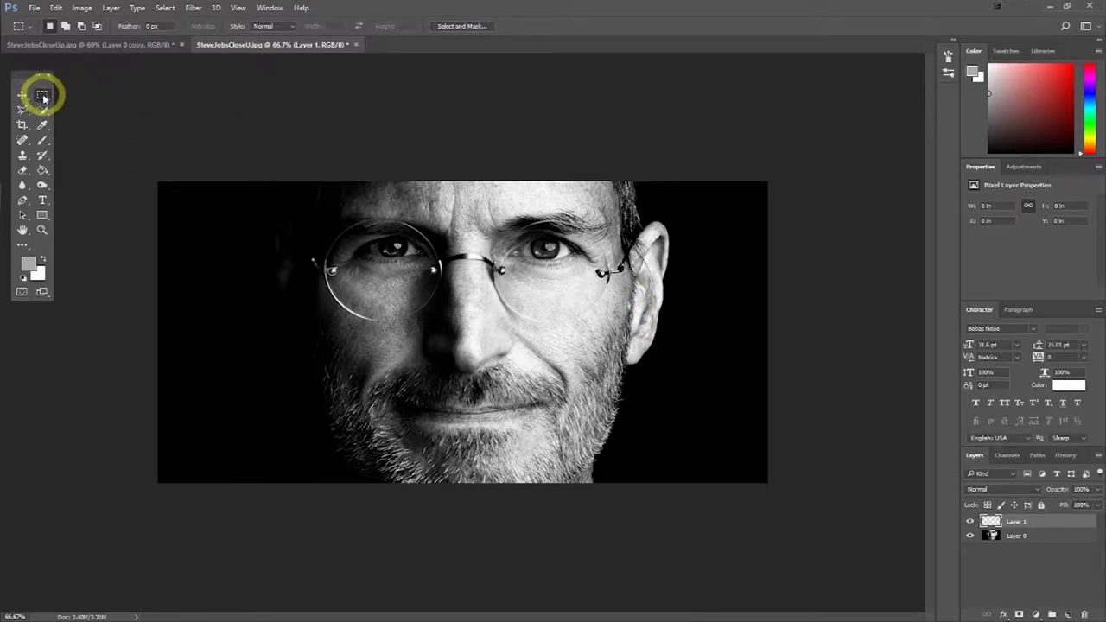
Draw a rectangular marquee over the image's left half, up to the nose
right_click(43, 98)
left_click(44, 95)
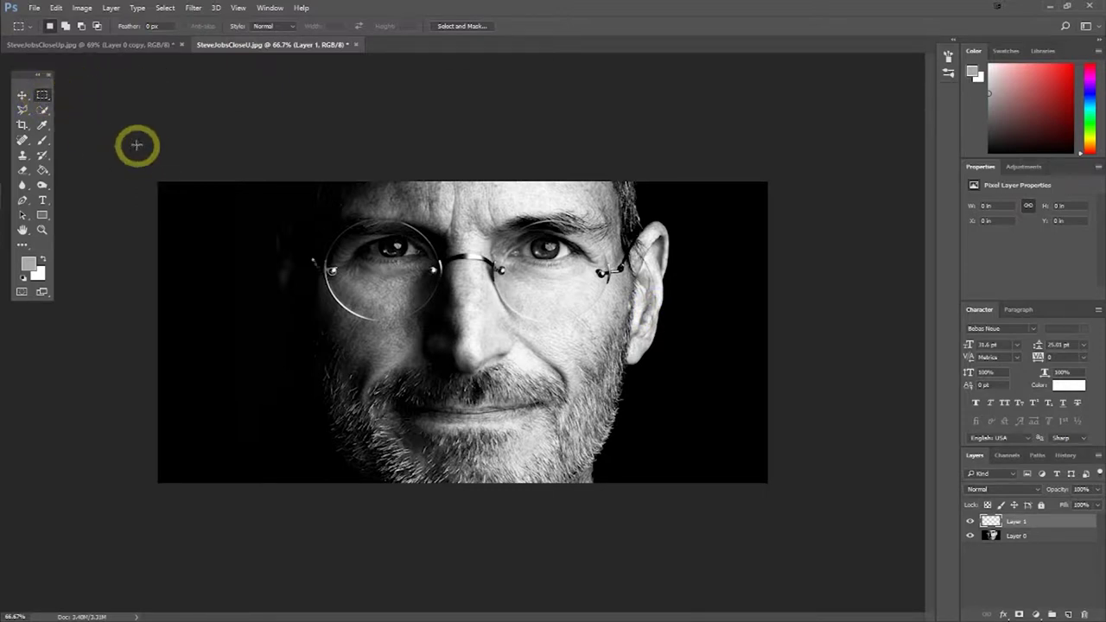
mouse_move(158, 182)
left_mouse_down()
mouse_move(341, 437)
mouse_move(466, 520)
left_mouse_up()
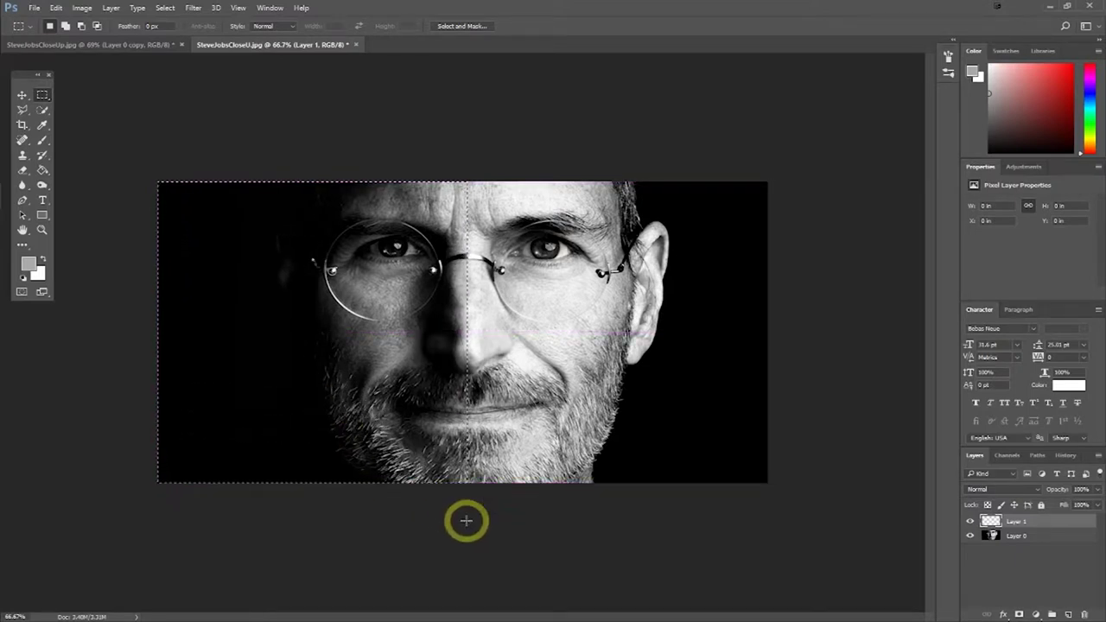
Set the foreground colour to pure black and paint-bucket fill the selection
left_click(43, 173)
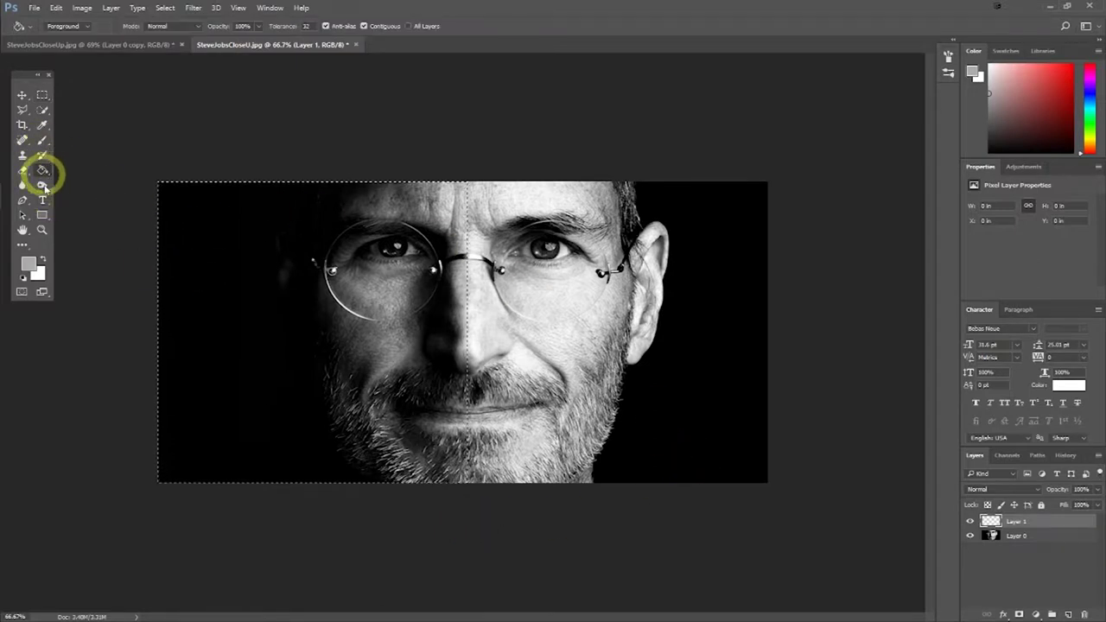
left_click(44, 259)
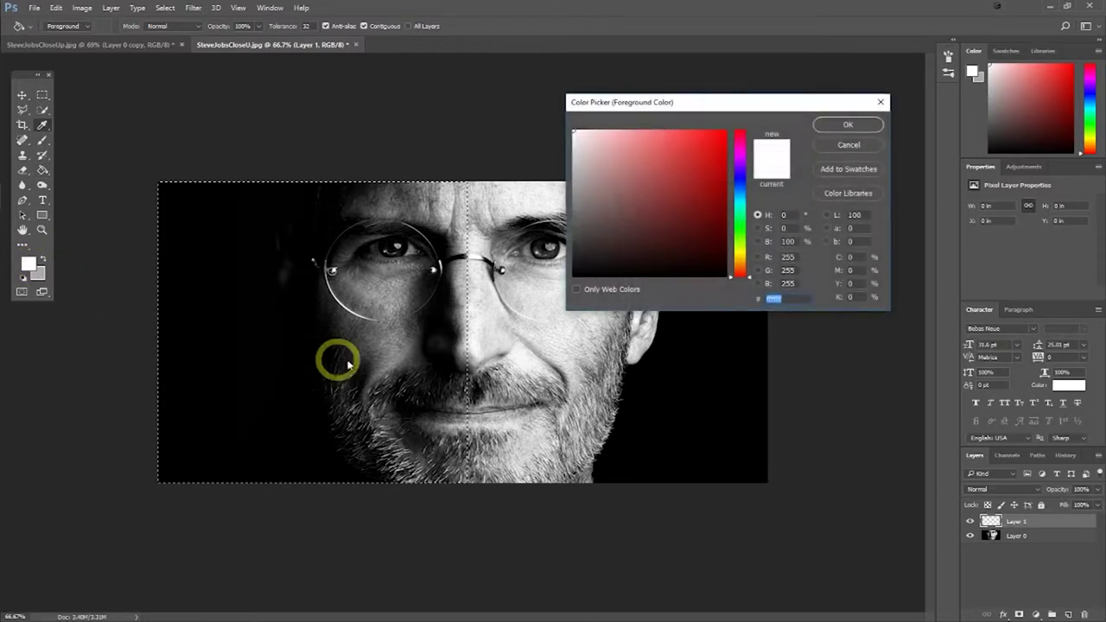
left_click(576, 276)
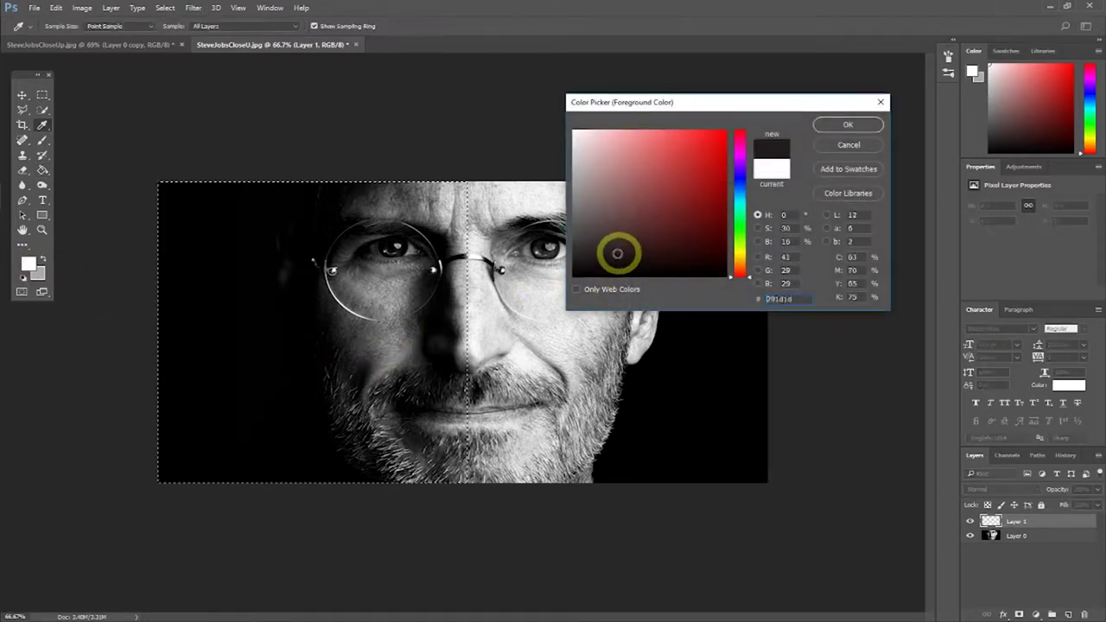
left_click(848, 125)
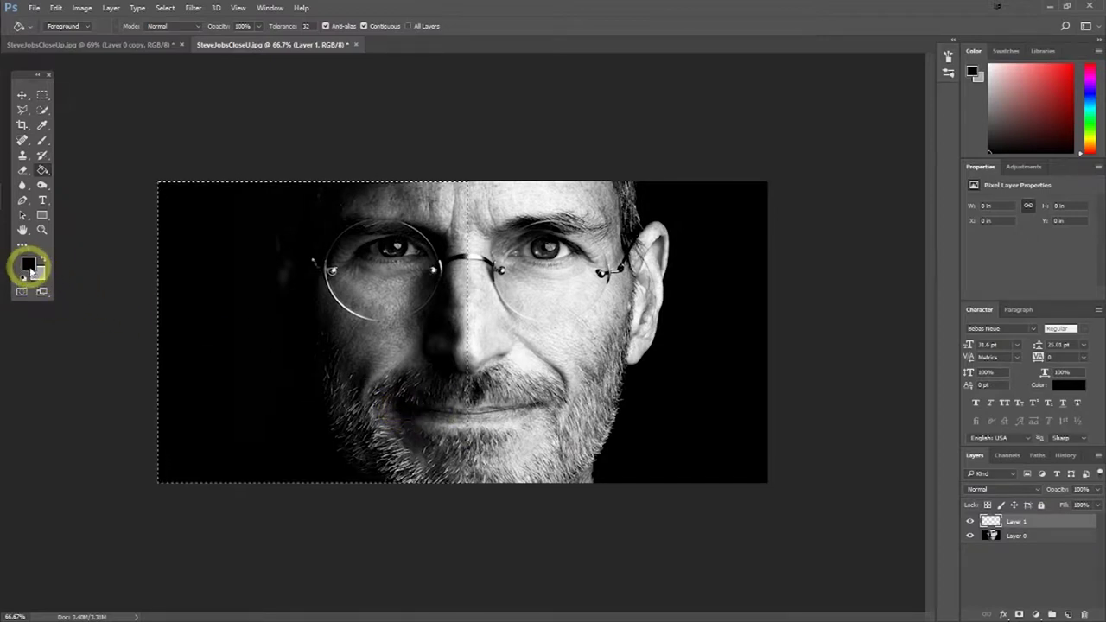
left_click(329, 314)
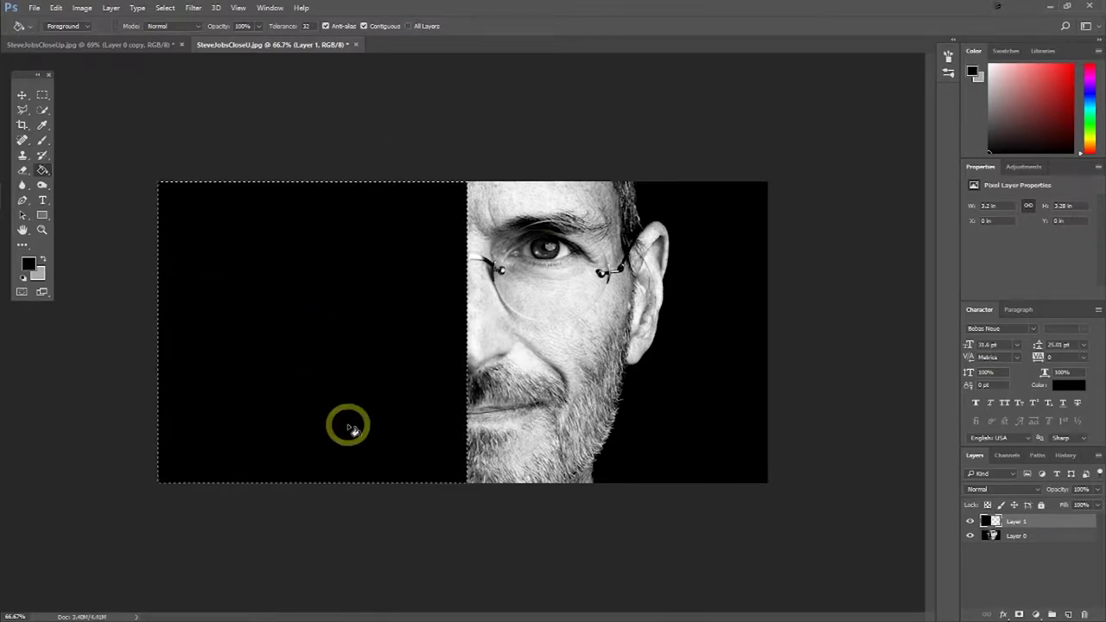
Deselect the left half and start a type entry on the black area
left_click(23, 110)
left_click(249, 117)
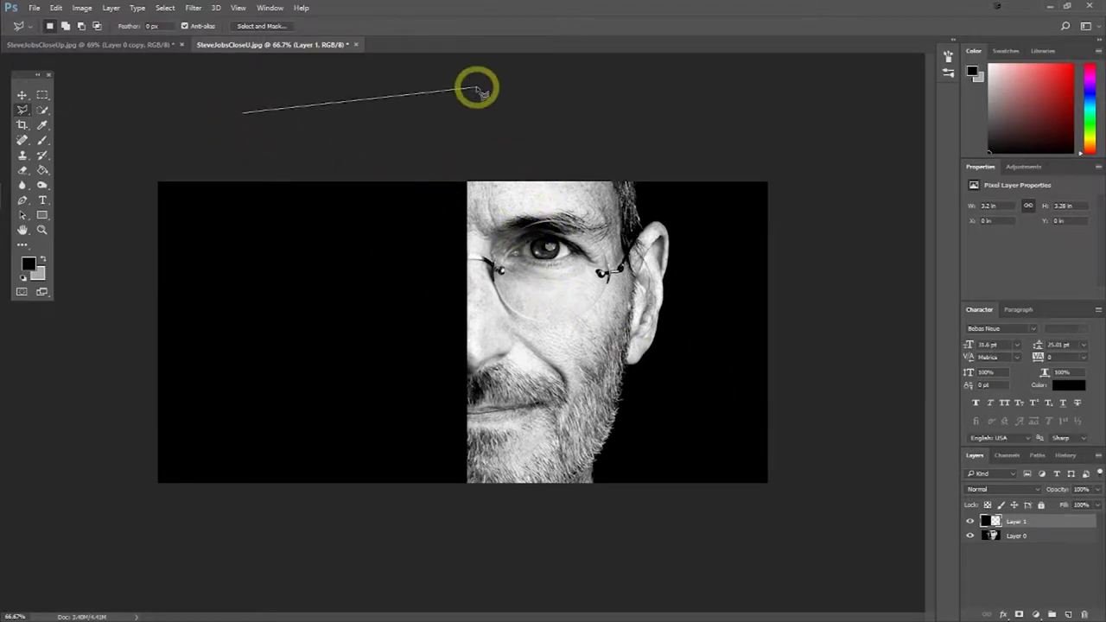
left_click(43, 201)
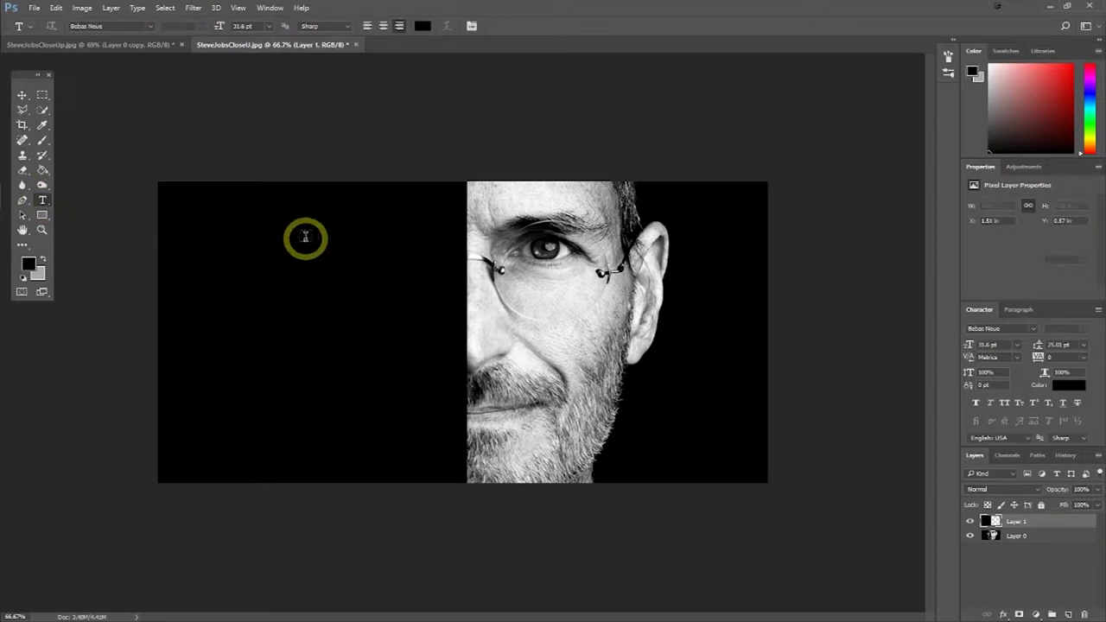
left_click(305, 235)
Copy the biography text from the finished portrait, paste it here, and move it against the face
left_click(108, 45)
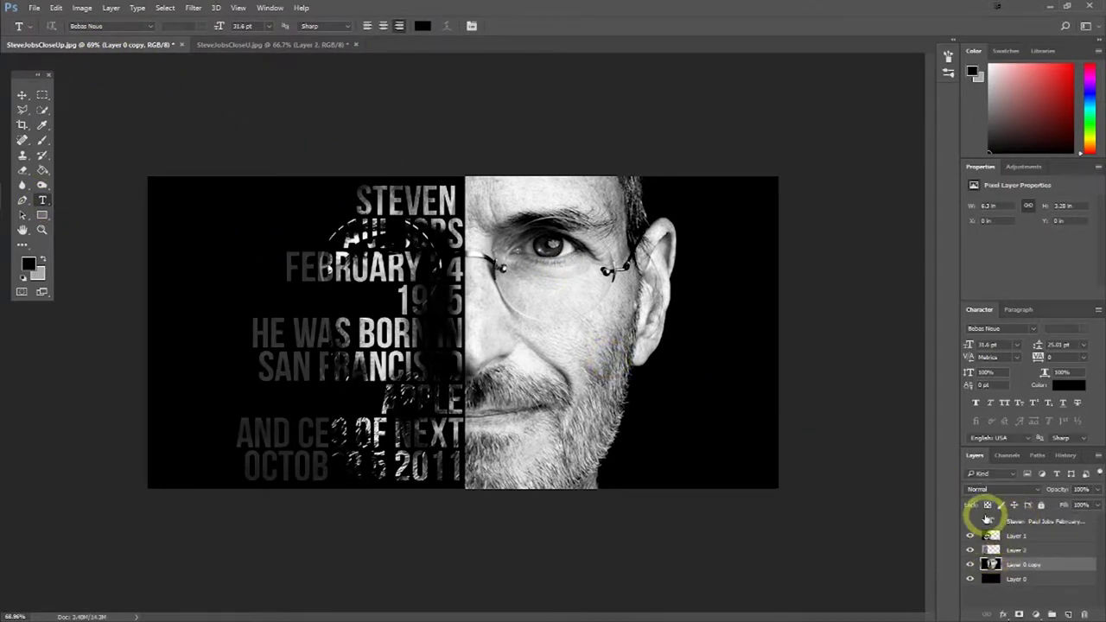
double_click(990, 520)
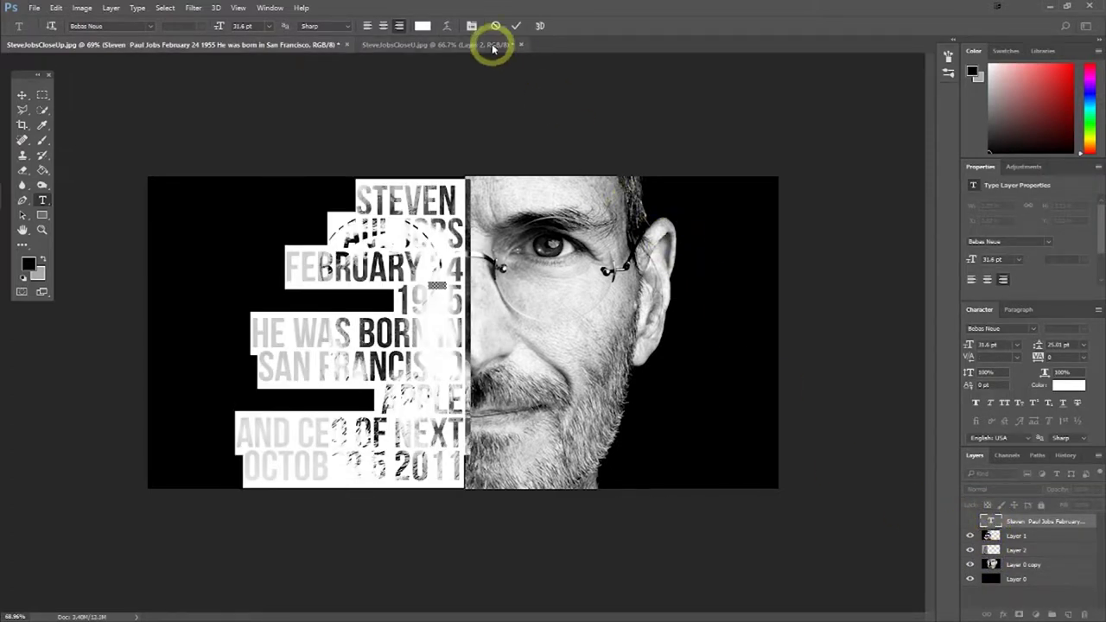
key("ctrl+h")
left_click(444, 50)
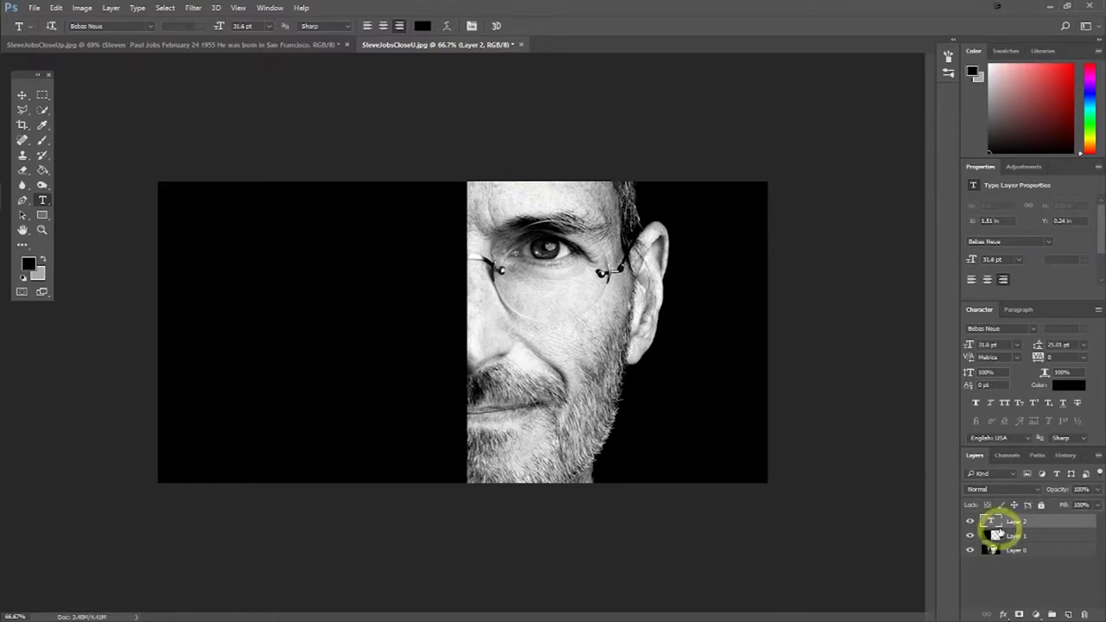
double_click(990, 521)
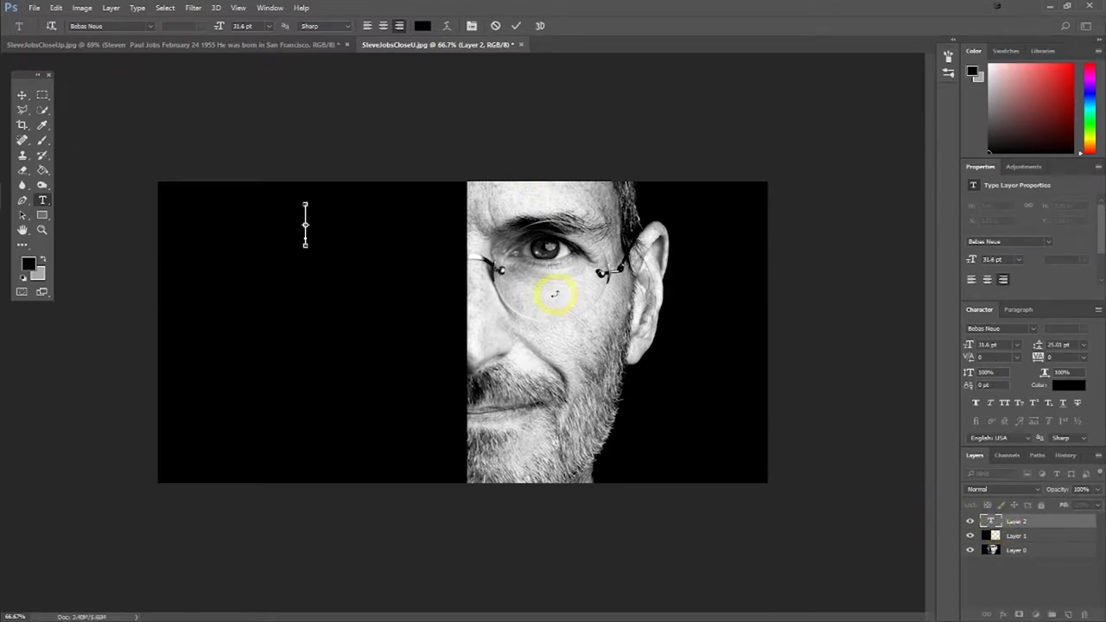
key("ctrl+v")
left_click(23, 95)
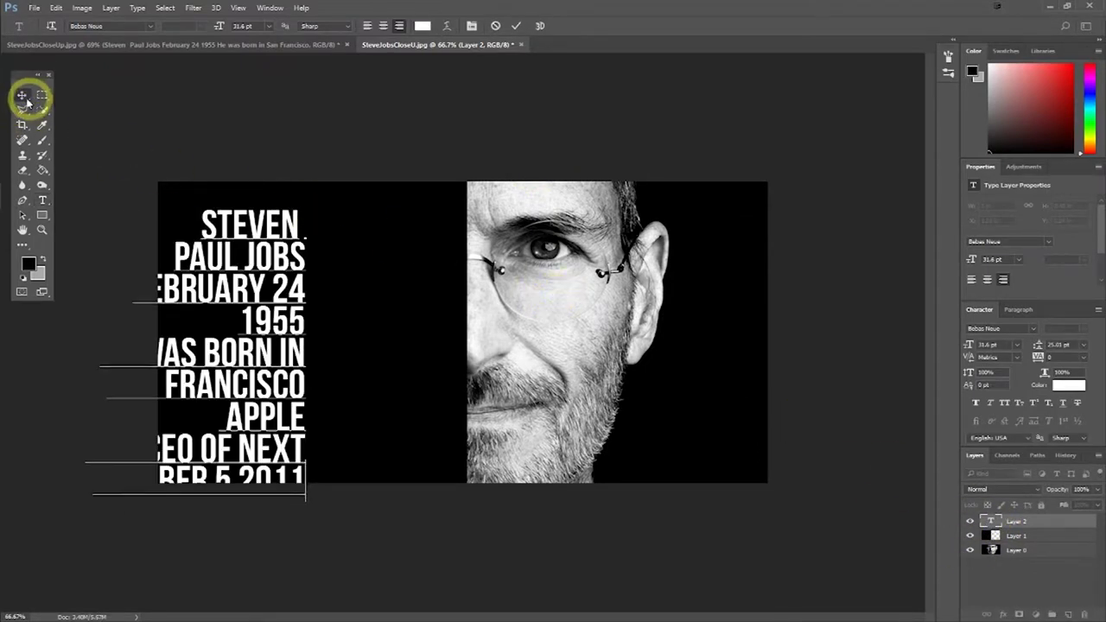
mouse_move(198, 246)
left_mouse_down()
mouse_move(362, 255)
mouse_move(408, 235)
left_mouse_up()
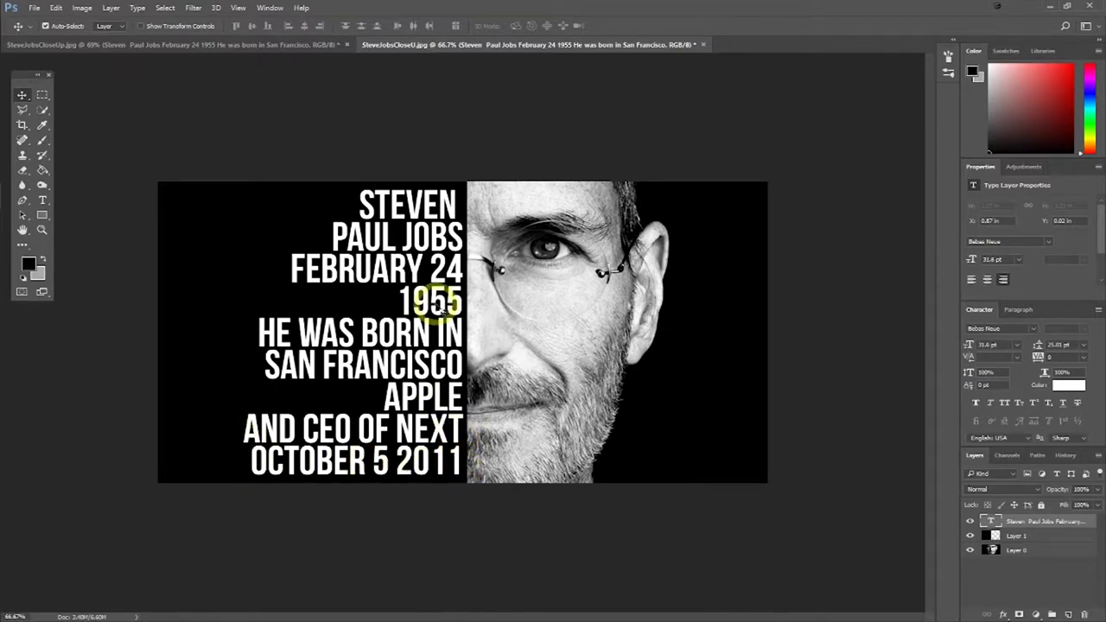
Nudge the text flush with the face and tighten its leading to 24.01 pt
left_click_drag(418, 319, 418, 326)
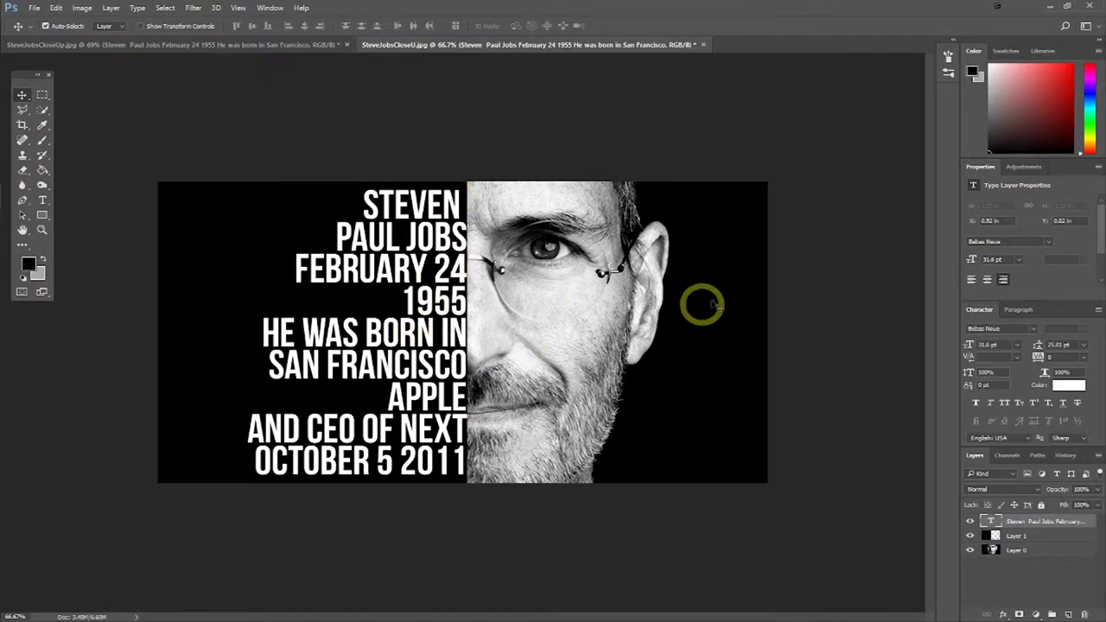
left_click(268, 8)
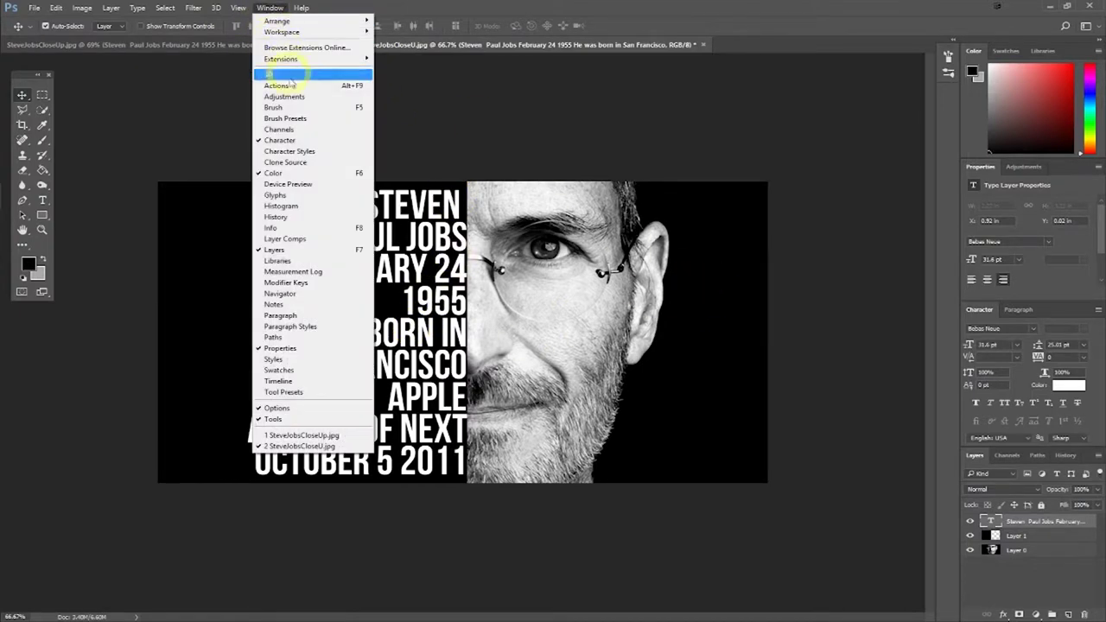
left_click(543, 123)
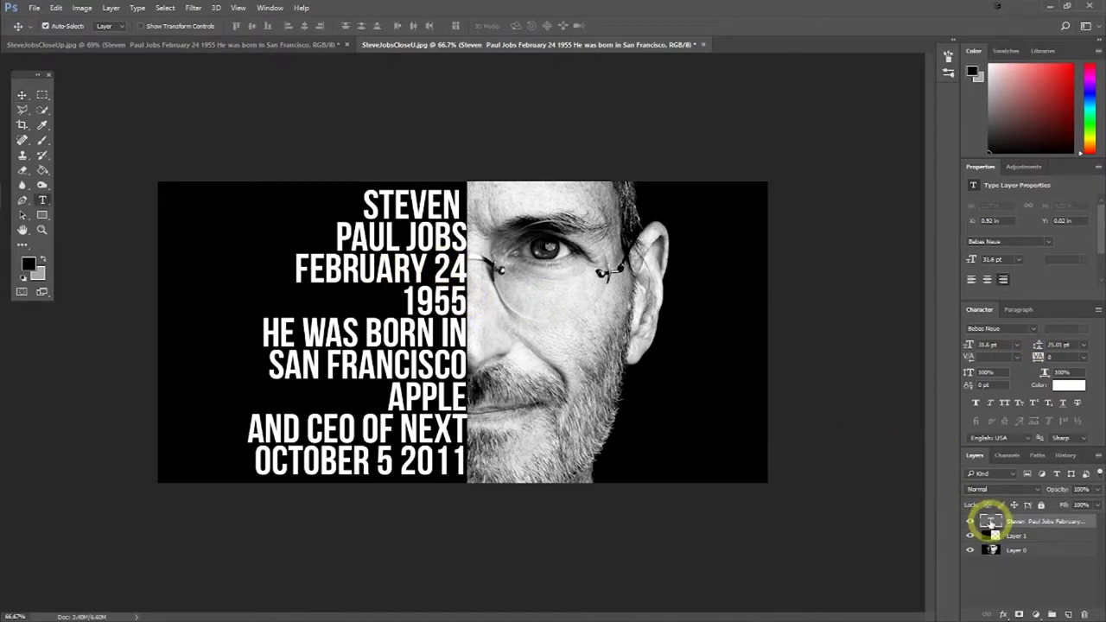
double_click(991, 520)
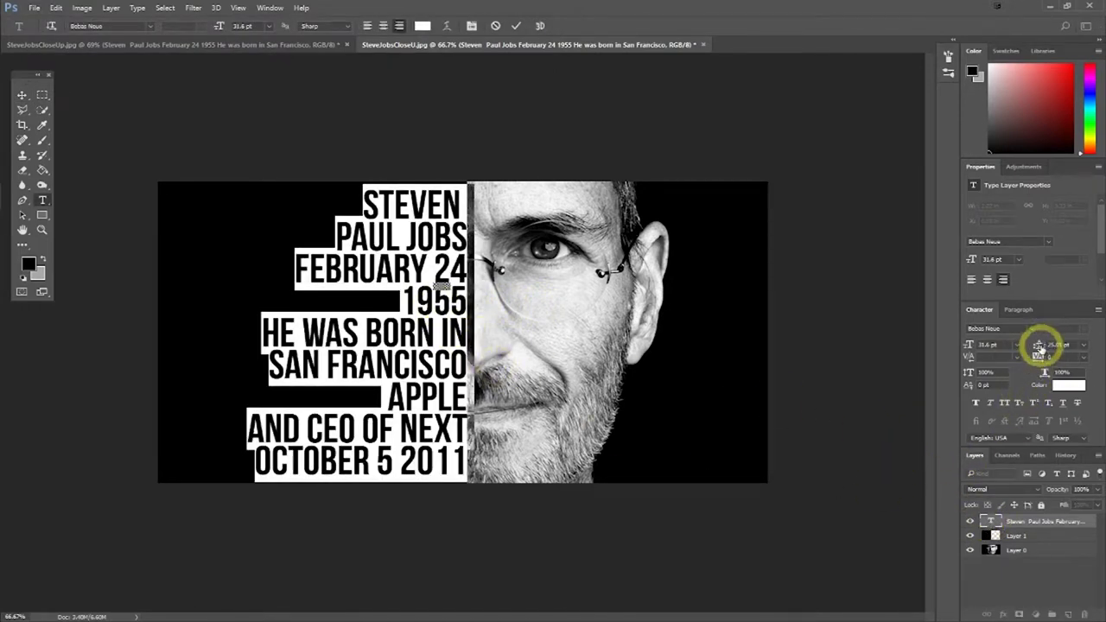
left_click_drag(1039, 347, 1039, 348)
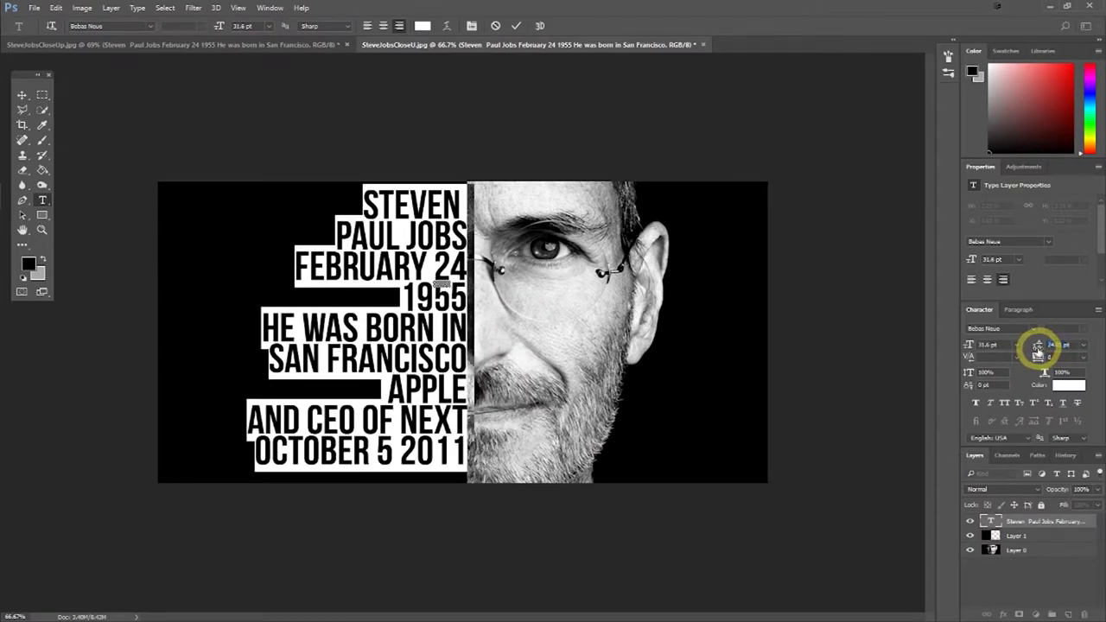
left_click(982, 348)
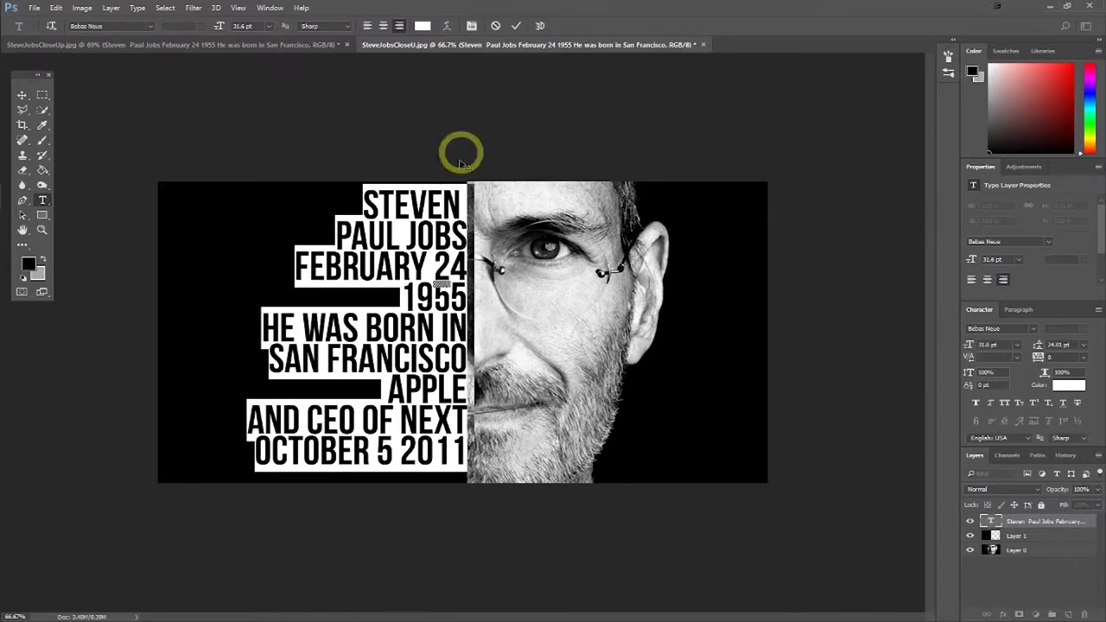
Shift the text block slightly left and delete STEVEN's trailing space so it aligns right
left_click(456, 191)
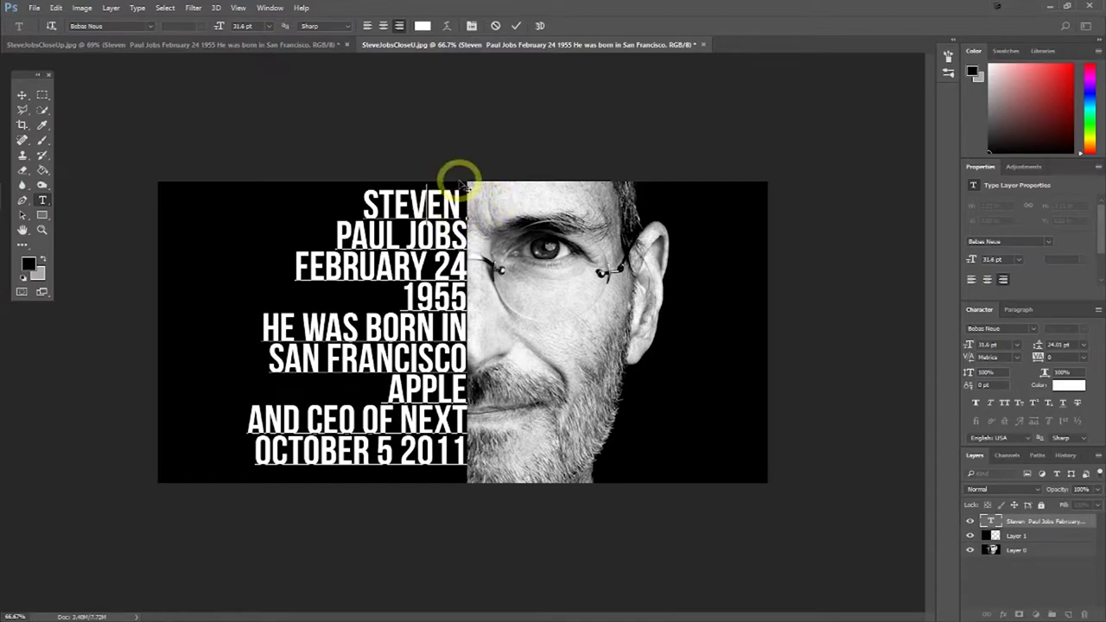
left_click_drag(460, 183, 459, 184)
double_click(475, 201)
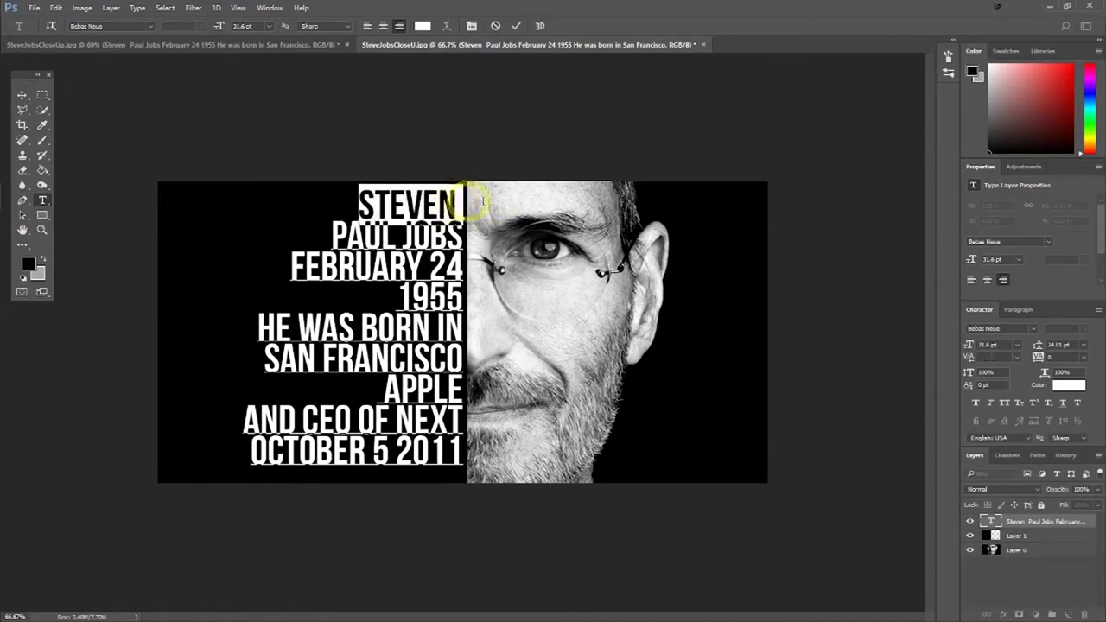
left_click(460, 206)
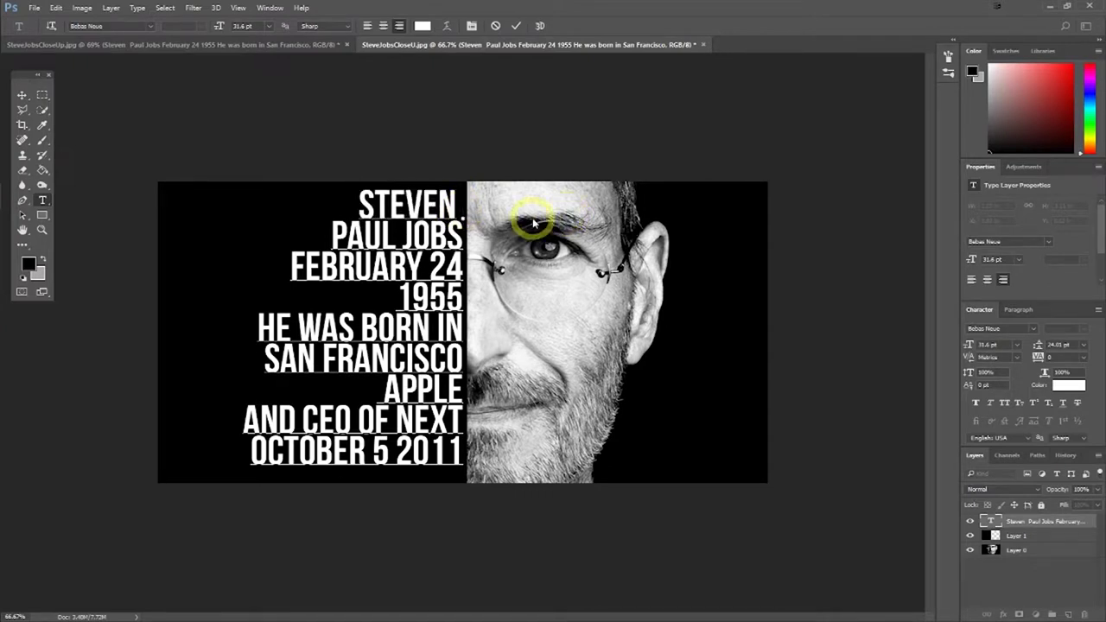
key("BackSpace")
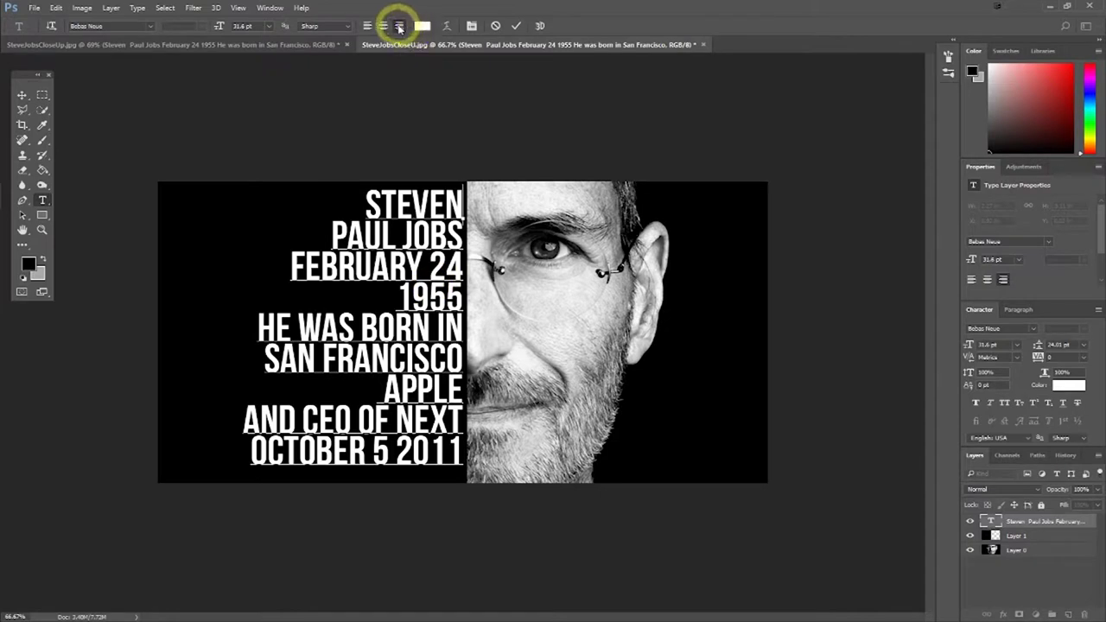
left_click(399, 28)
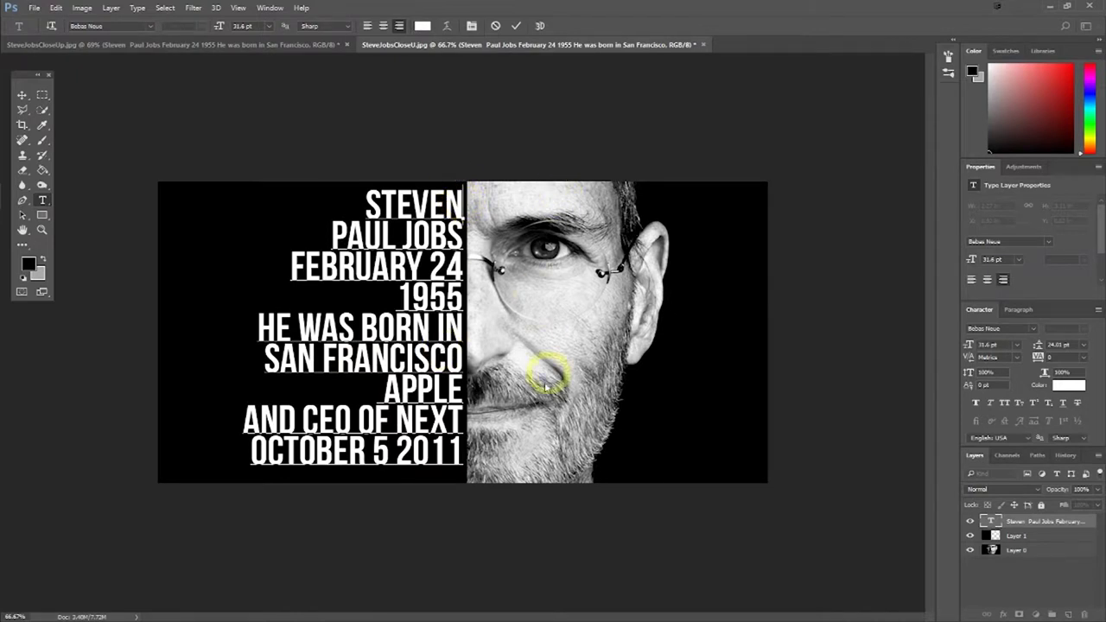
Select the upper biography text block with the Quick Selection Tool
left_click(181, 46)
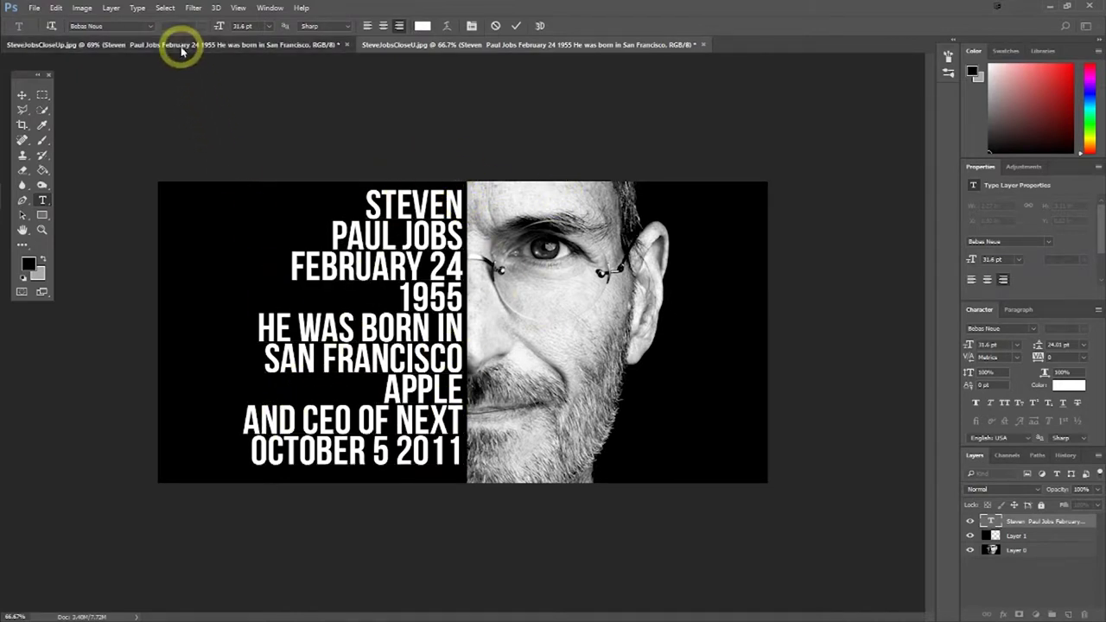
left_click(434, 44)
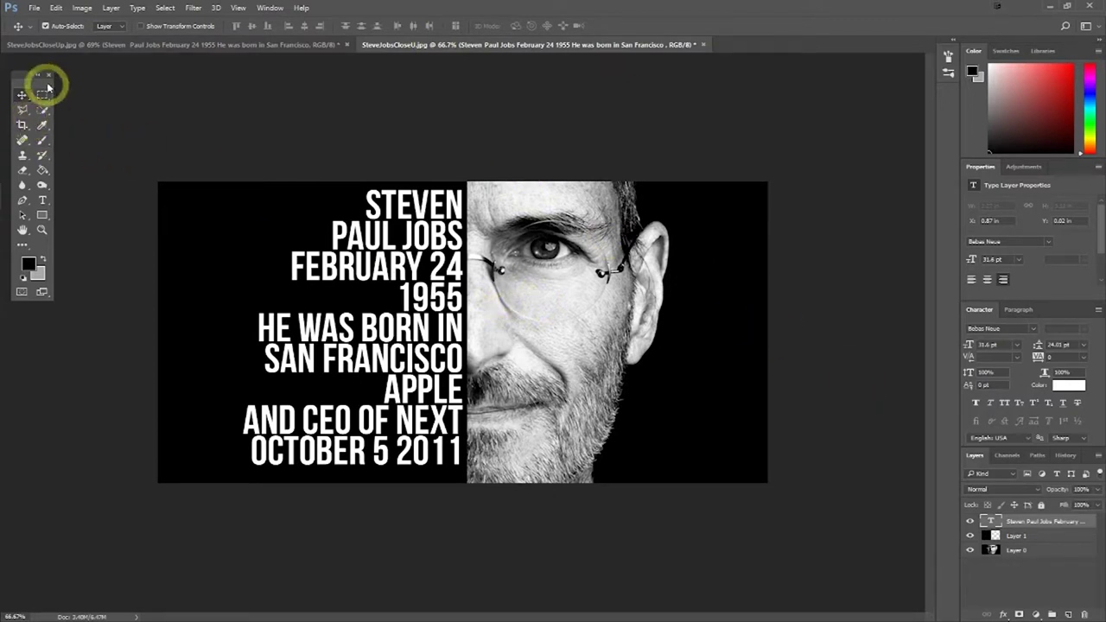
left_click(41, 109)
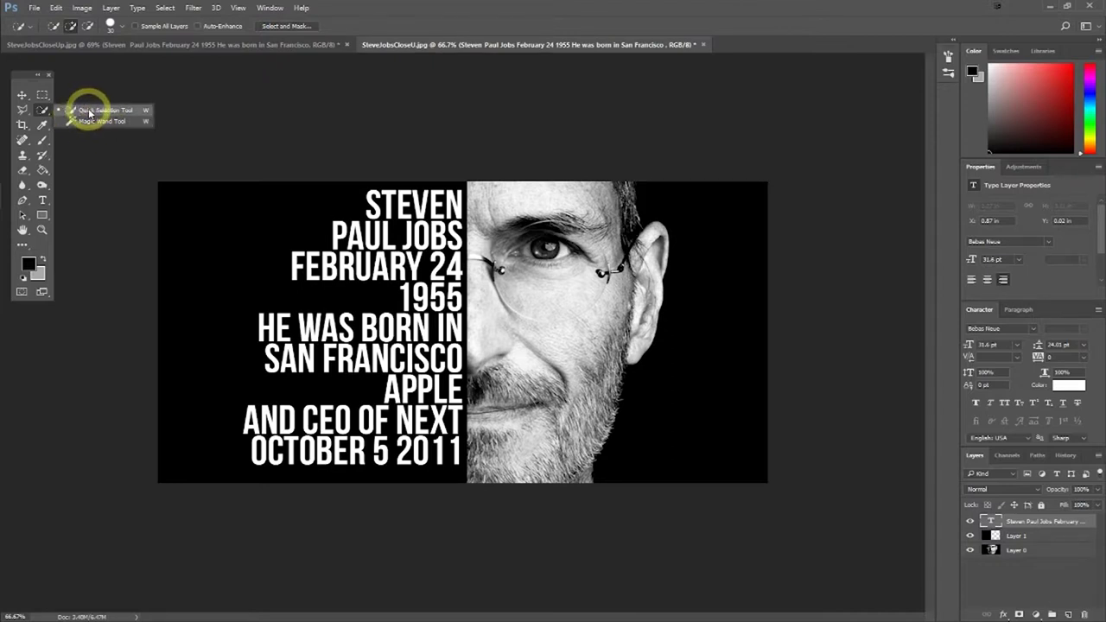
left_click(102, 111)
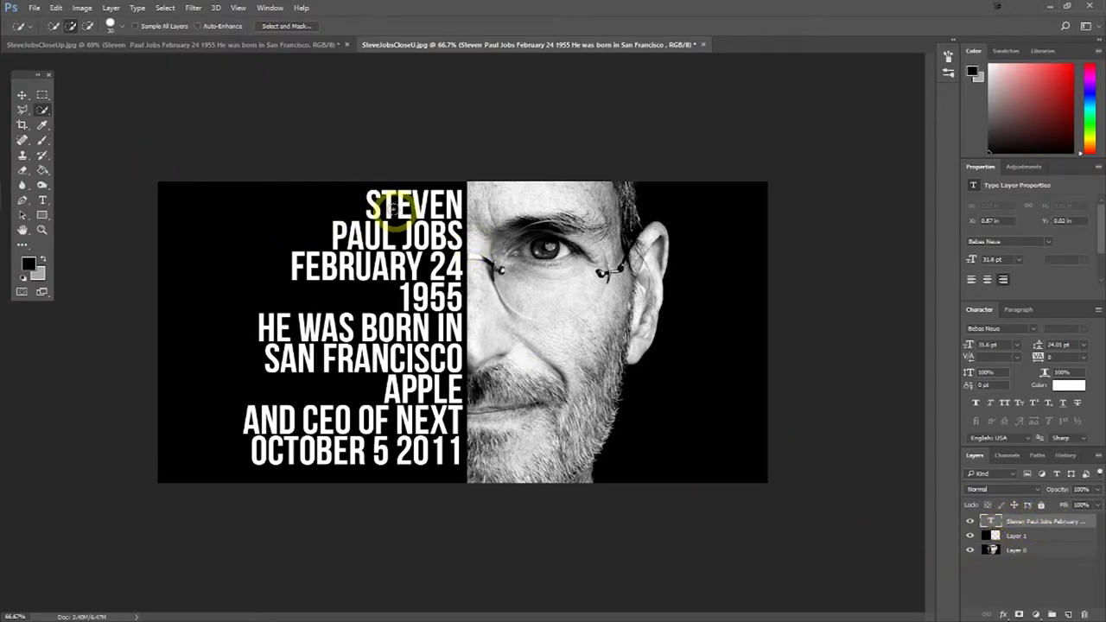
mouse_move(393, 203)
left_mouse_down()
mouse_move(494, 339)
mouse_move(251, 433)
left_mouse_up()
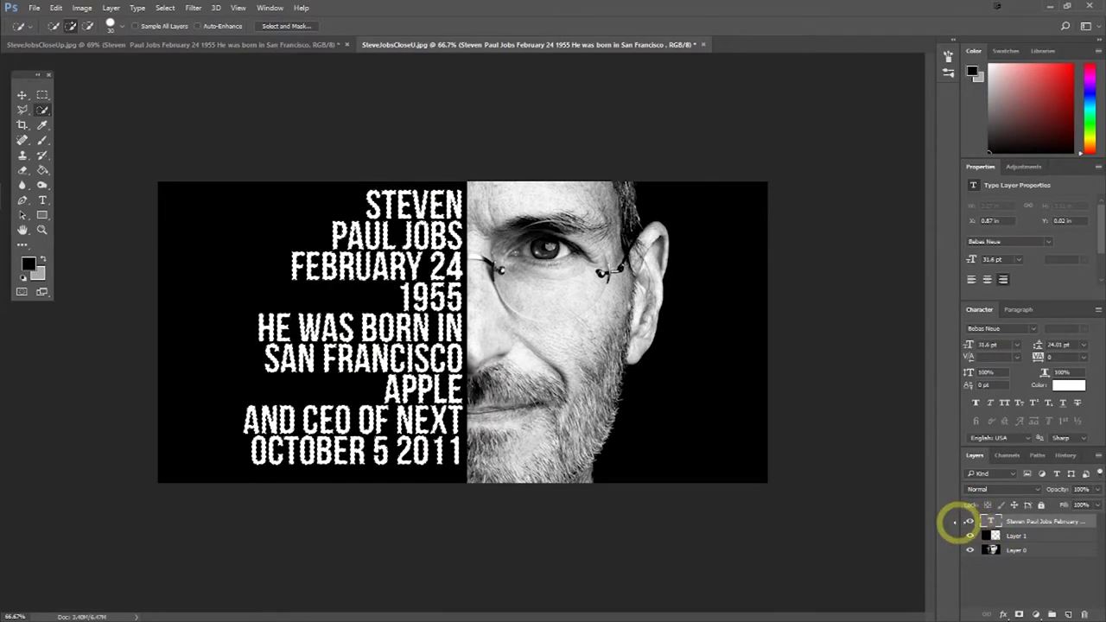
Hide the white text layer and make Layer 1 the active layer
left_click(969, 522)
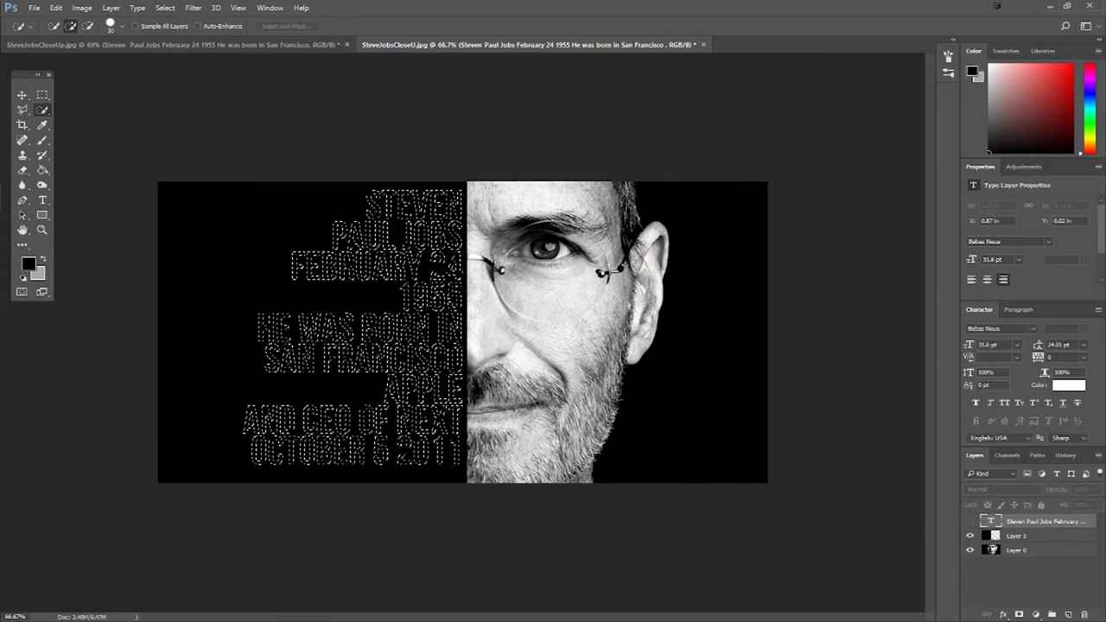
left_click(983, 539)
left_click(992, 537)
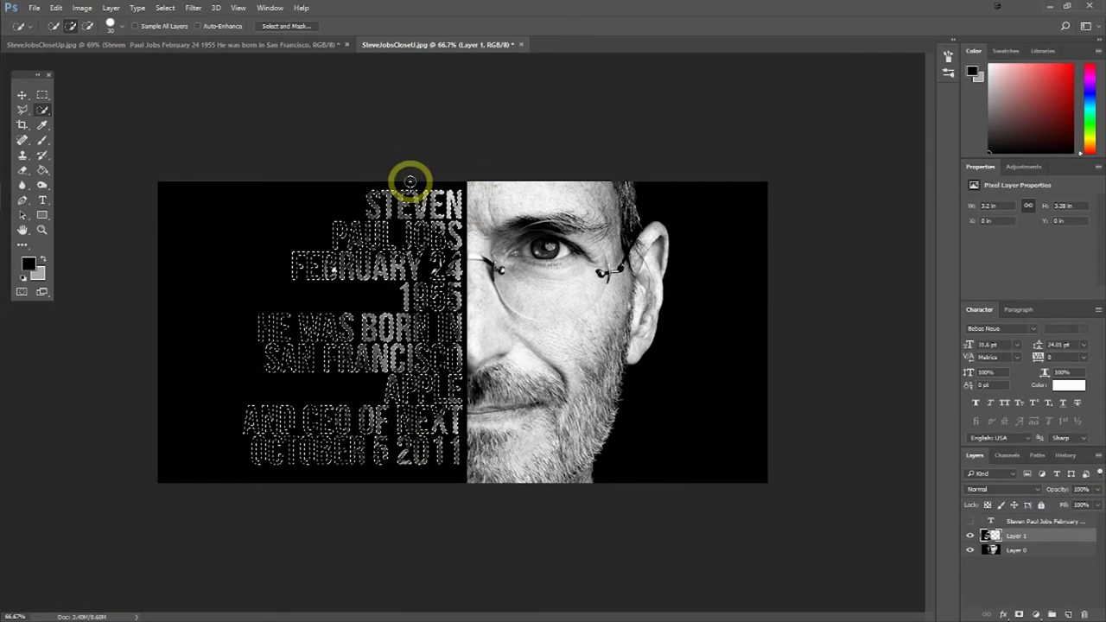
left_click(21, 109)
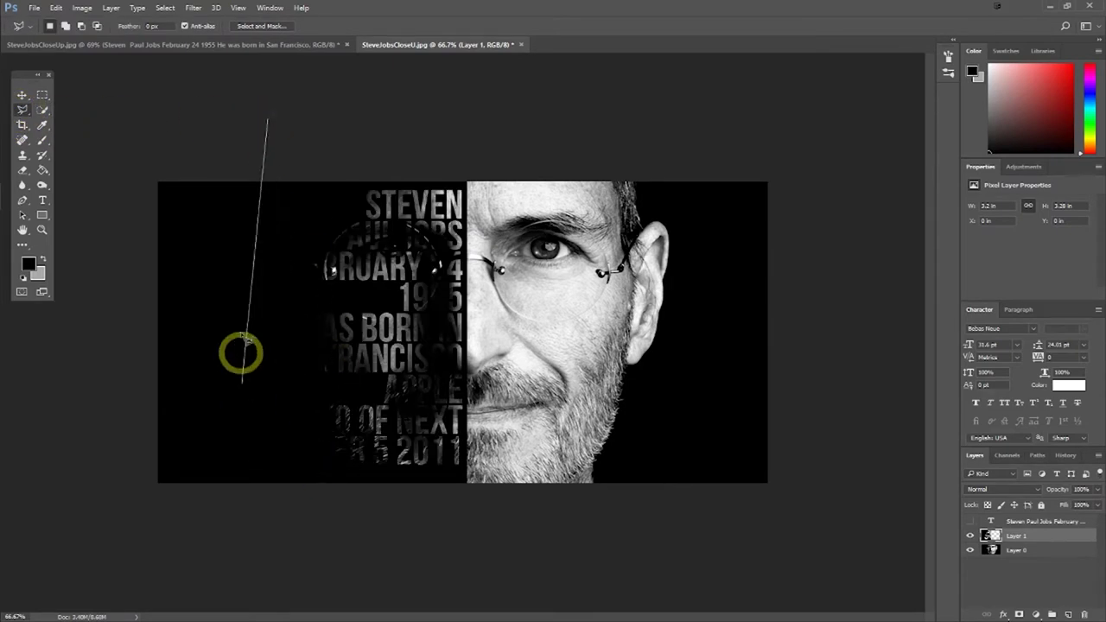
left_click(102, 44)
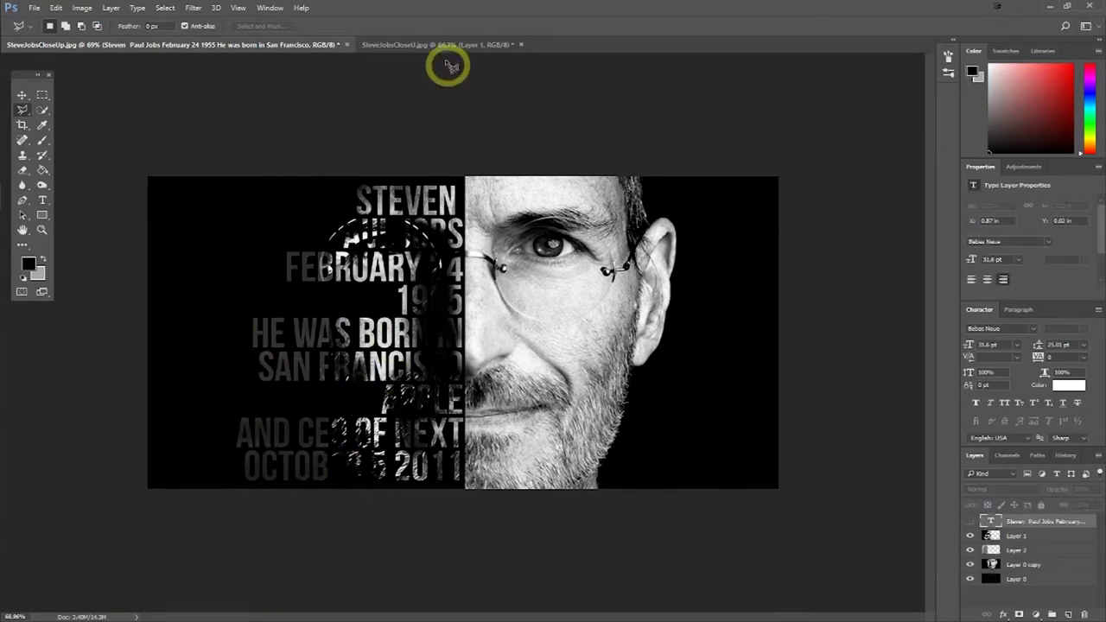
left_click(439, 43)
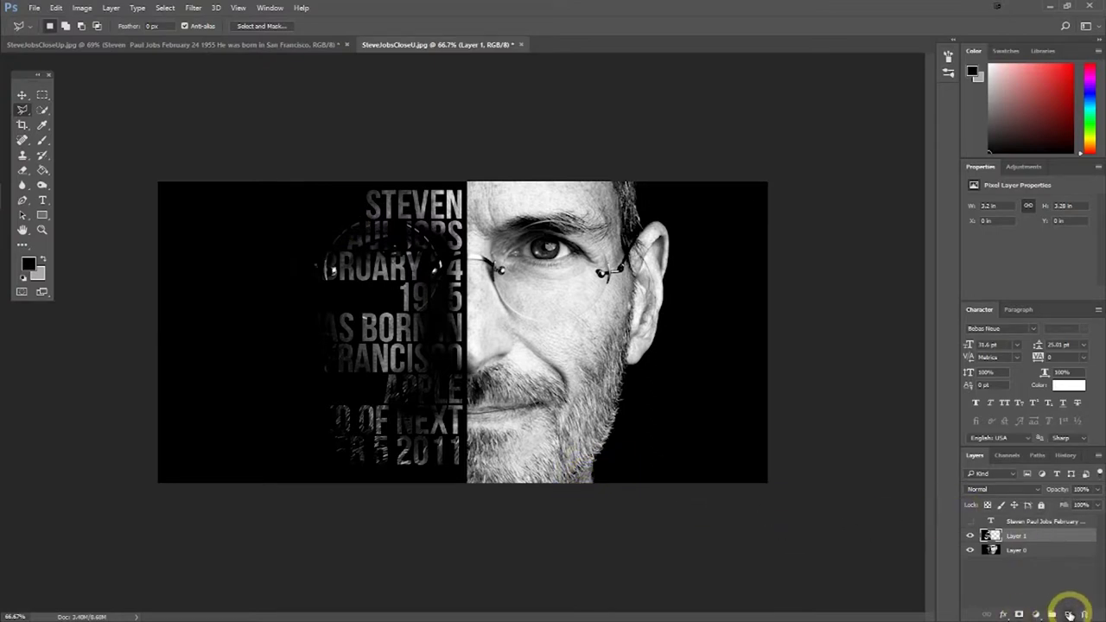
Move Layer 2 below Layer 1 and set up a small round brush at 85 px
left_click_drag(1033, 536, 1017, 553)
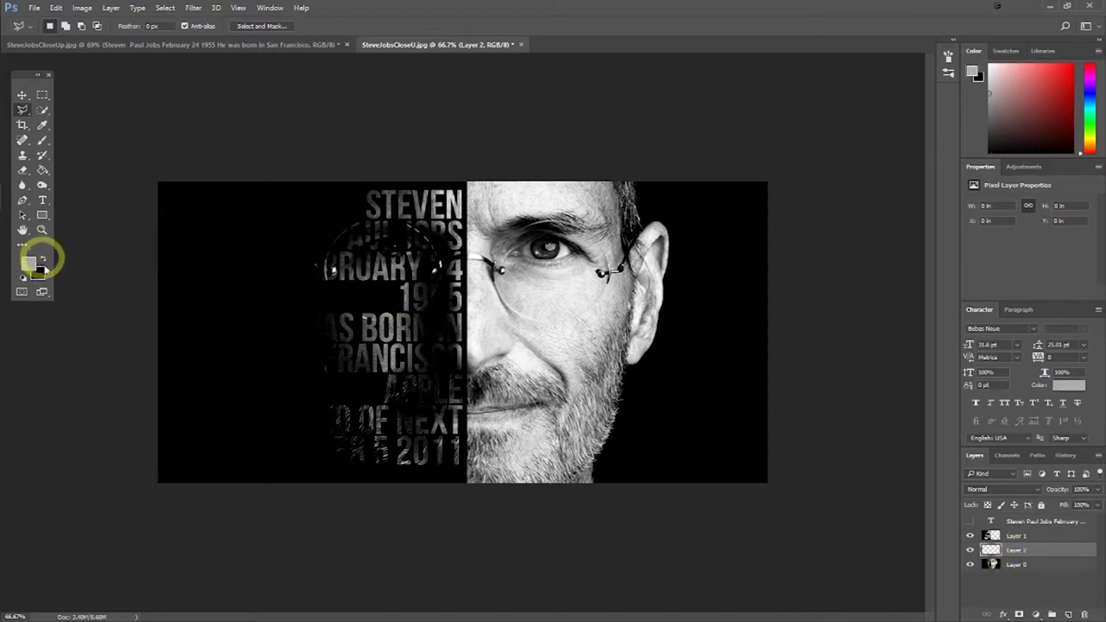
left_click(45, 143)
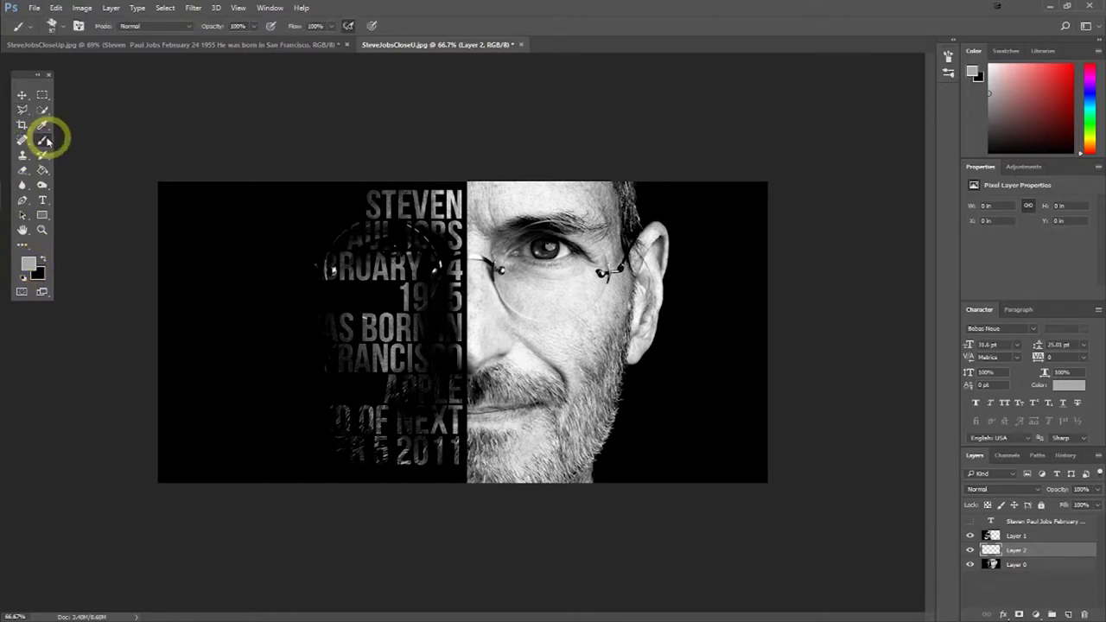
left_click(61, 26)
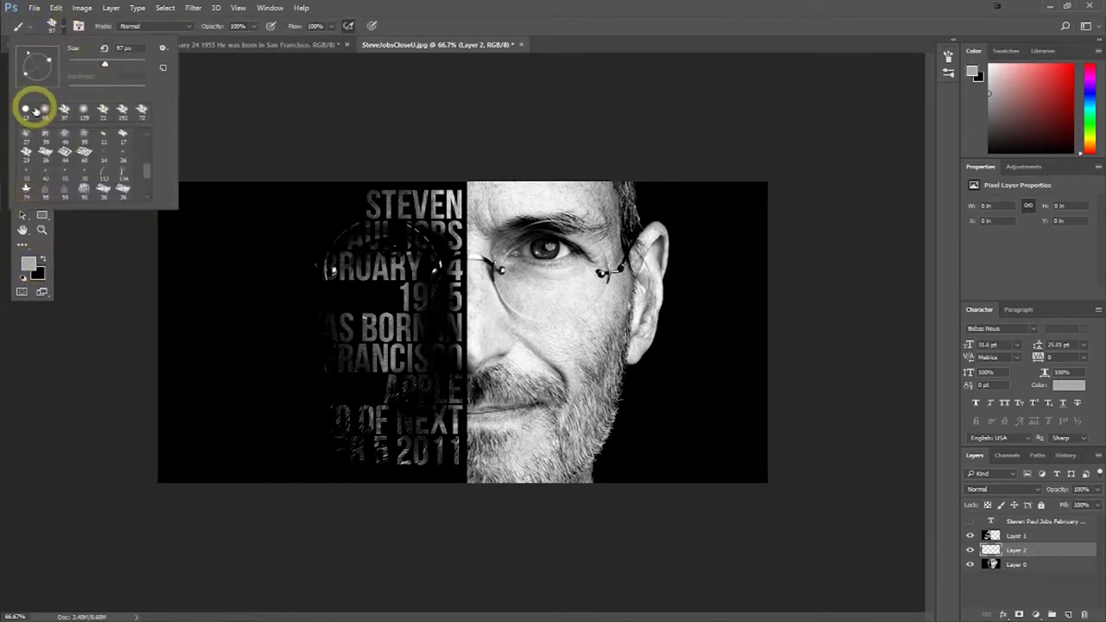
left_click(26, 110)
left_click(58, 228)
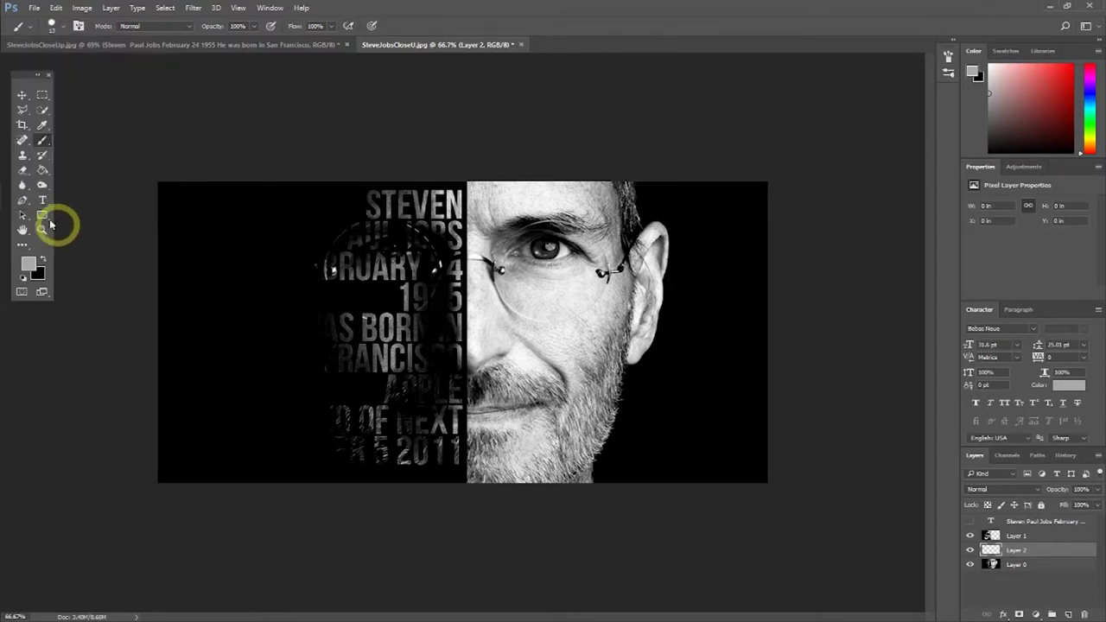
left_click(63, 27)
left_click_drag(69, 49, 103, 52)
left_click(216, 183)
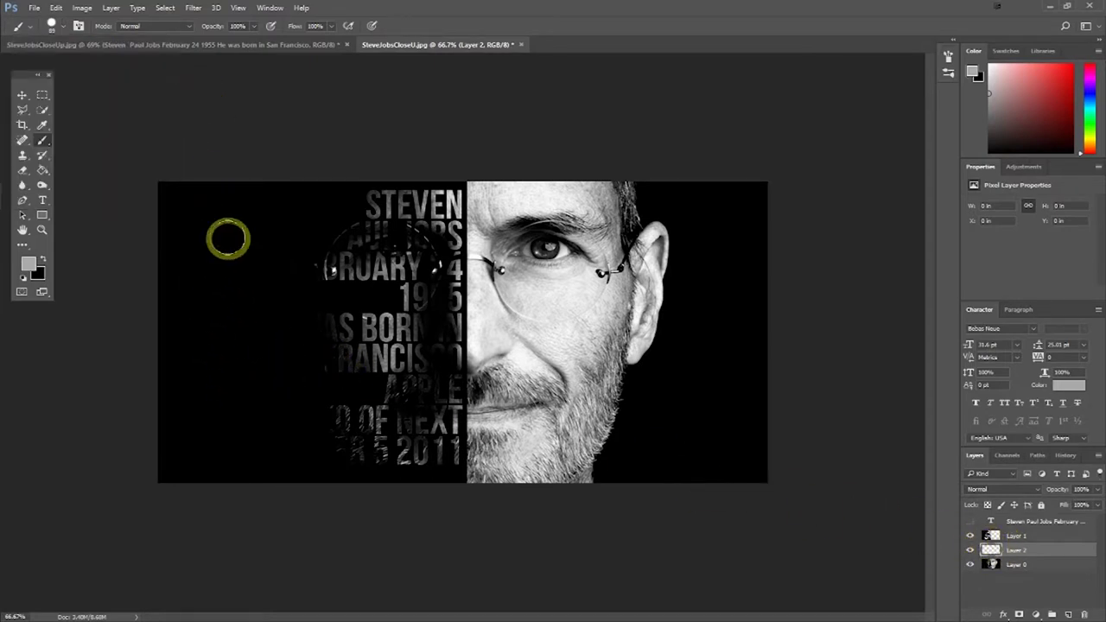
Paint over the left text lines, including OCTOBER and CEO OF NEXT, to reveal them
mouse_move(250, 272)
left_mouse_down()
mouse_move(328, 348)
mouse_move(328, 407)
mouse_move(247, 284)
mouse_move(308, 258)
mouse_move(316, 291)
mouse_move(305, 216)
mouse_move(320, 230)
mouse_move(343, 225)
mouse_move(340, 208)
mouse_move(336, 227)
mouse_move(314, 232)
left_mouse_up()
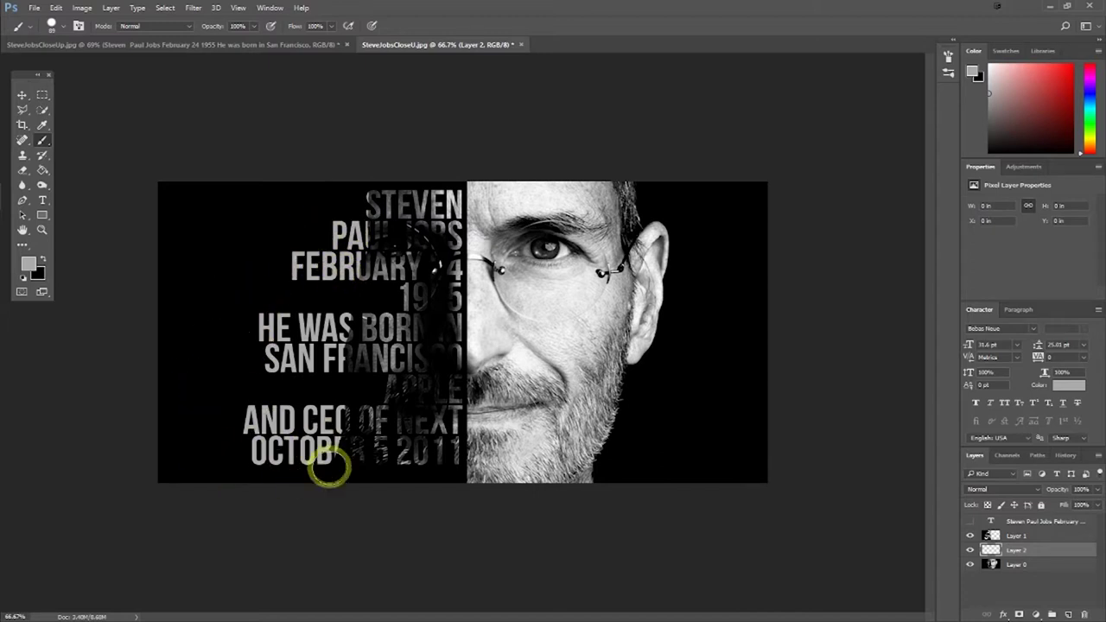
left_click_drag(329, 469, 341, 406)
mouse_move(291, 340)
left_mouse_down()
mouse_move(378, 464)
mouse_move(377, 375)
mouse_move(342, 299)
left_mouse_up()
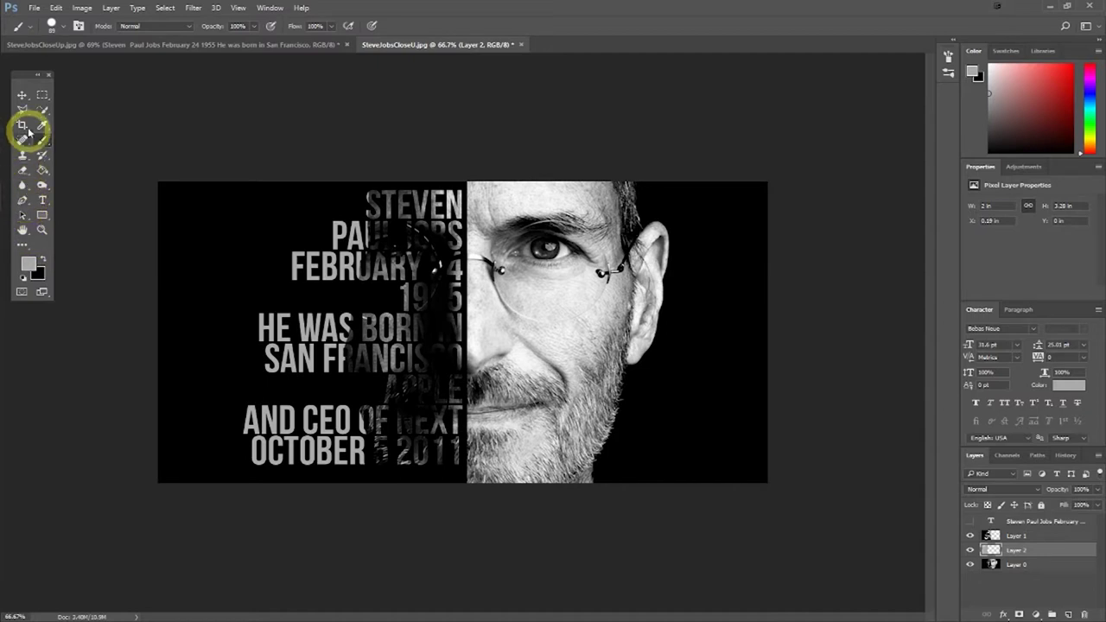
Burn the biography text from PAUL to OCTOBER with the Burn tool (Midtones, 50%)
left_click(42, 188)
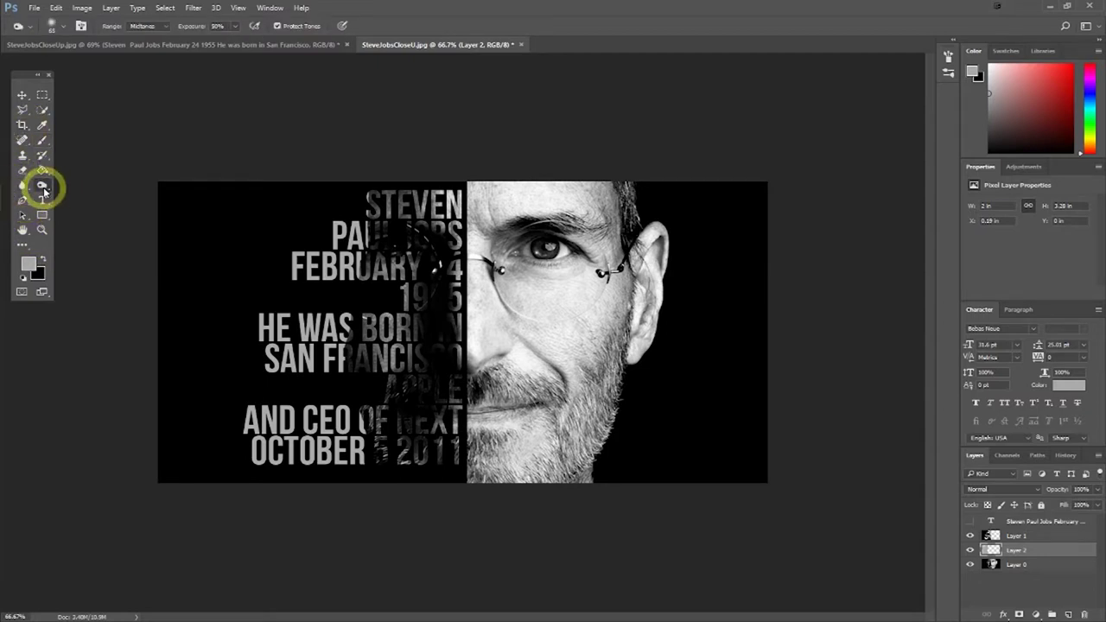
right_click(42, 188)
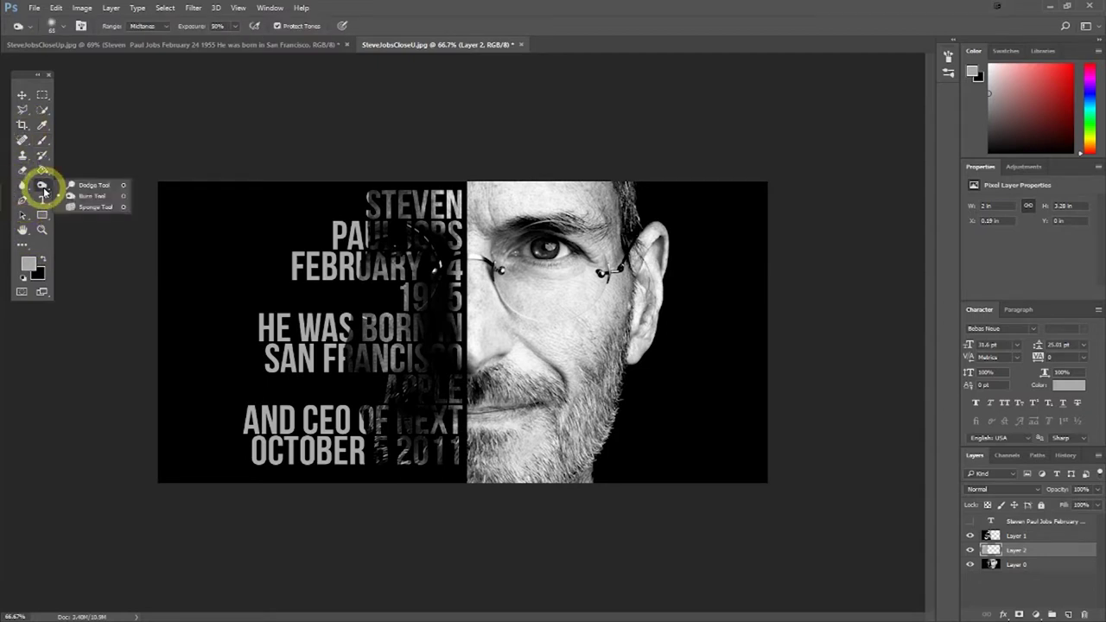
left_click(97, 197)
mouse_move(192, 323)
left_mouse_down()
mouse_move(226, 463)
mouse_move(424, 386)
mouse_move(397, 497)
mouse_move(295, 226)
mouse_move(378, 459)
left_mouse_up()
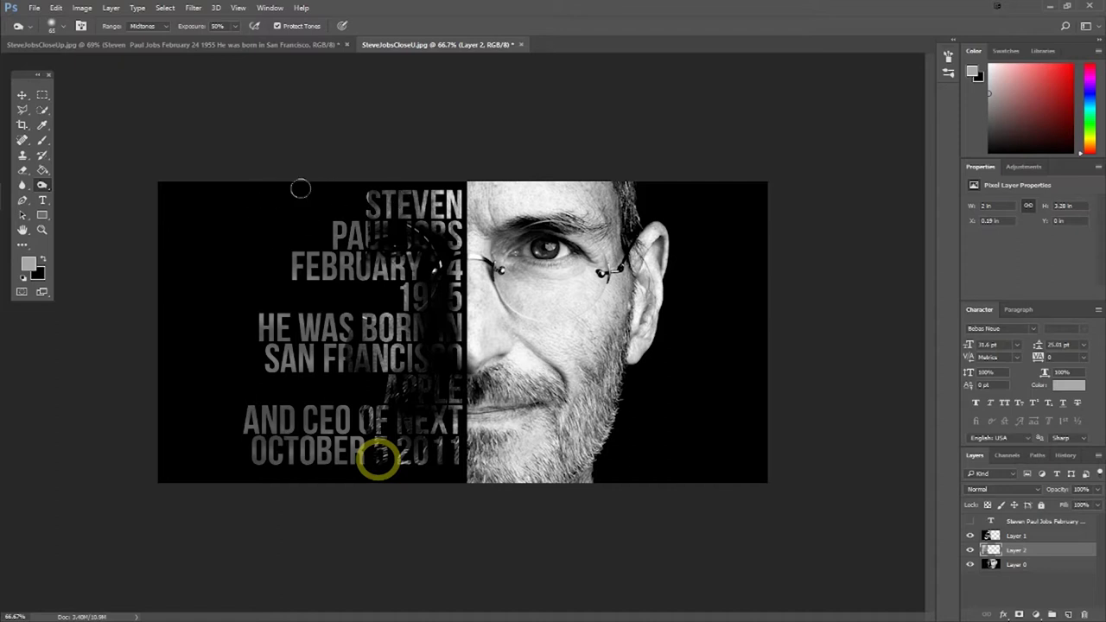
mouse_move(300, 188)
left_mouse_down()
mouse_move(437, 153)
mouse_move(328, 461)
mouse_move(253, 340)
mouse_move(341, 239)
mouse_move(402, 320)
mouse_move(337, 488)
mouse_move(374, 469)
mouse_move(210, 470)
mouse_move(381, 465)
left_mouse_up()
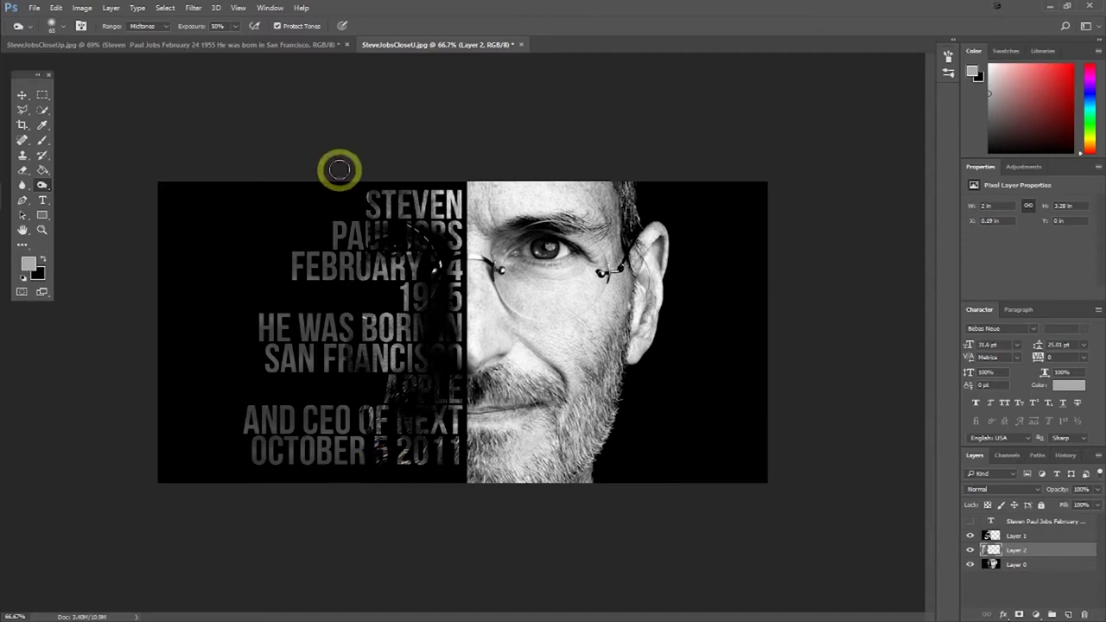
left_click(1004, 570)
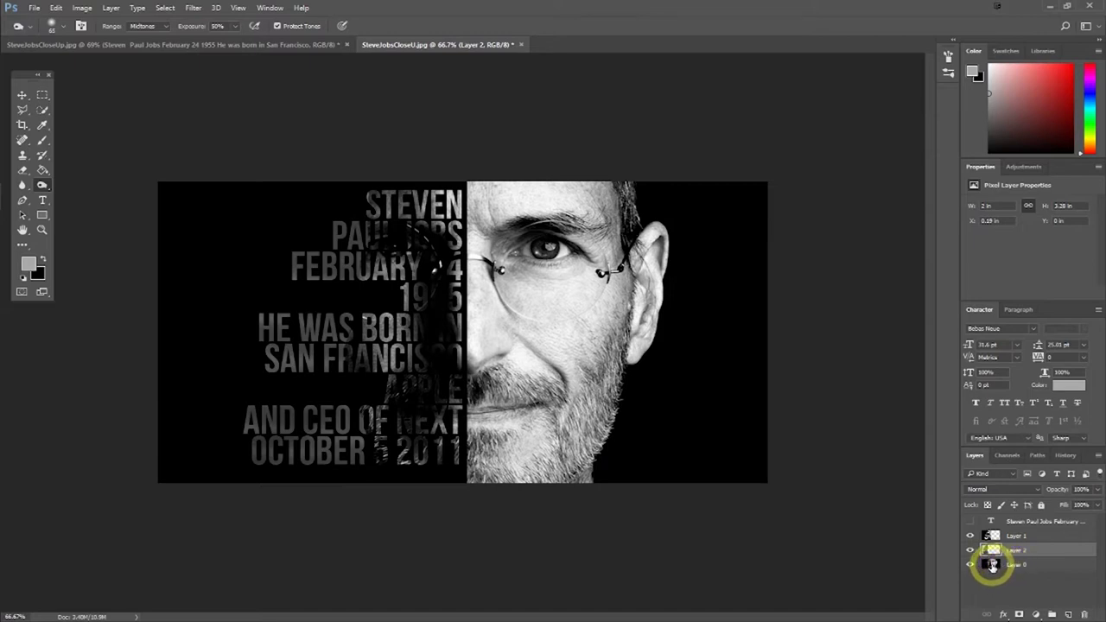
Dodge Layer 0 at 100% exposure over the lettering from APPLE to STEVEN, then zoom in
left_click(992, 565)
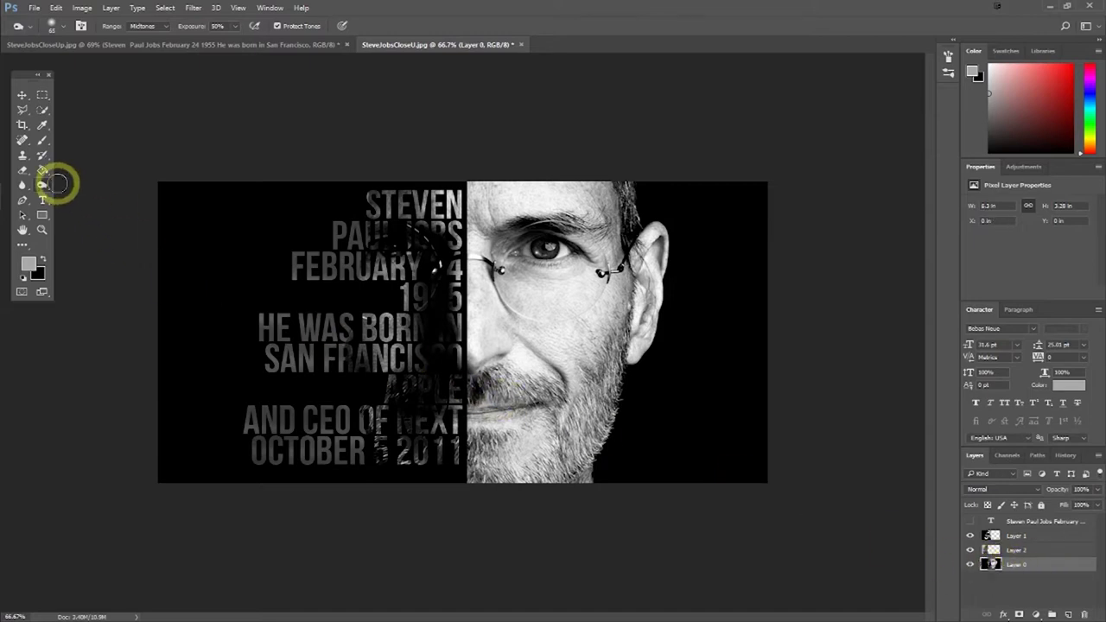
mouse_move(54, 183)
left_mouse_down()
mouse_move(107, 195)
mouse_move(90, 188)
left_mouse_up()
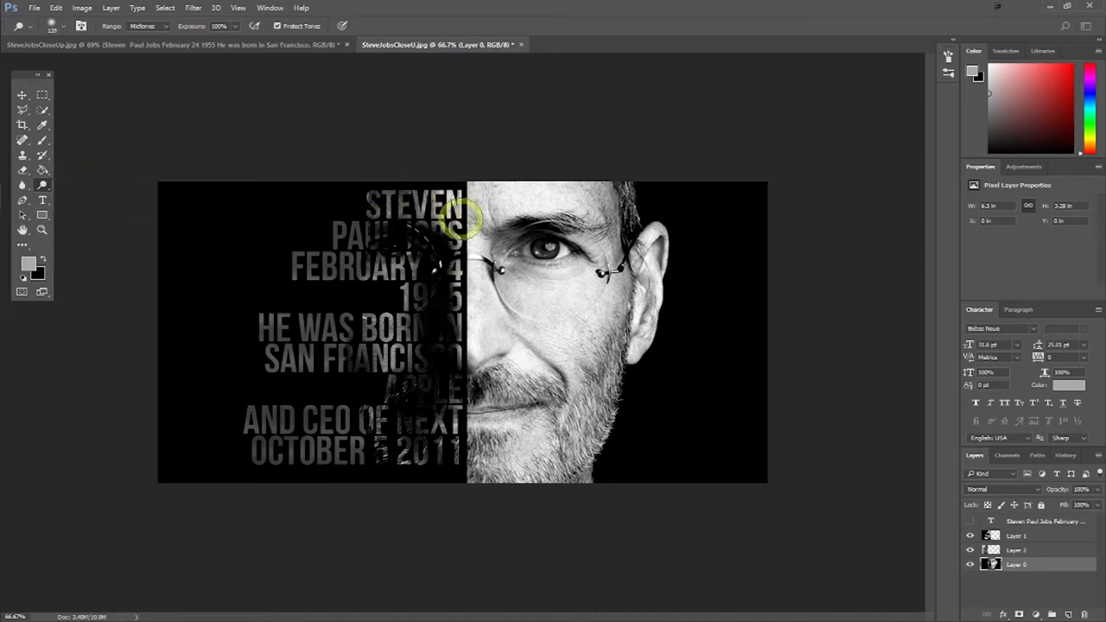
mouse_move(444, 380)
left_mouse_down()
mouse_move(388, 183)
mouse_move(421, 439)
mouse_move(388, 459)
mouse_move(403, 415)
mouse_move(395, 388)
mouse_move(402, 495)
mouse_move(410, 406)
mouse_move(363, 383)
mouse_move(412, 395)
mouse_move(475, 387)
mouse_move(406, 456)
mouse_move(432, 395)
mouse_move(459, 387)
mouse_move(440, 395)
mouse_move(488, 399)
mouse_move(469, 501)
mouse_move(444, 449)
mouse_move(394, 419)
mouse_move(417, 462)
mouse_move(417, 340)
mouse_move(434, 242)
mouse_move(422, 375)
mouse_move(431, 258)
mouse_move(434, 394)
mouse_move(437, 296)
mouse_move(454, 290)
mouse_move(430, 360)
left_mouse_up()
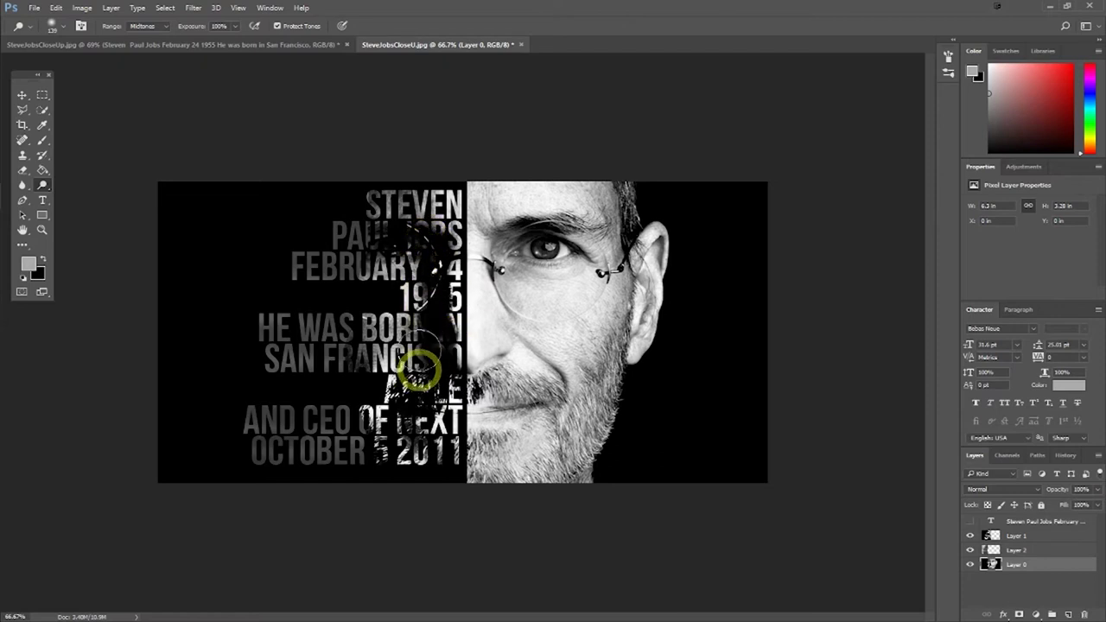
key("ctrl+plus")
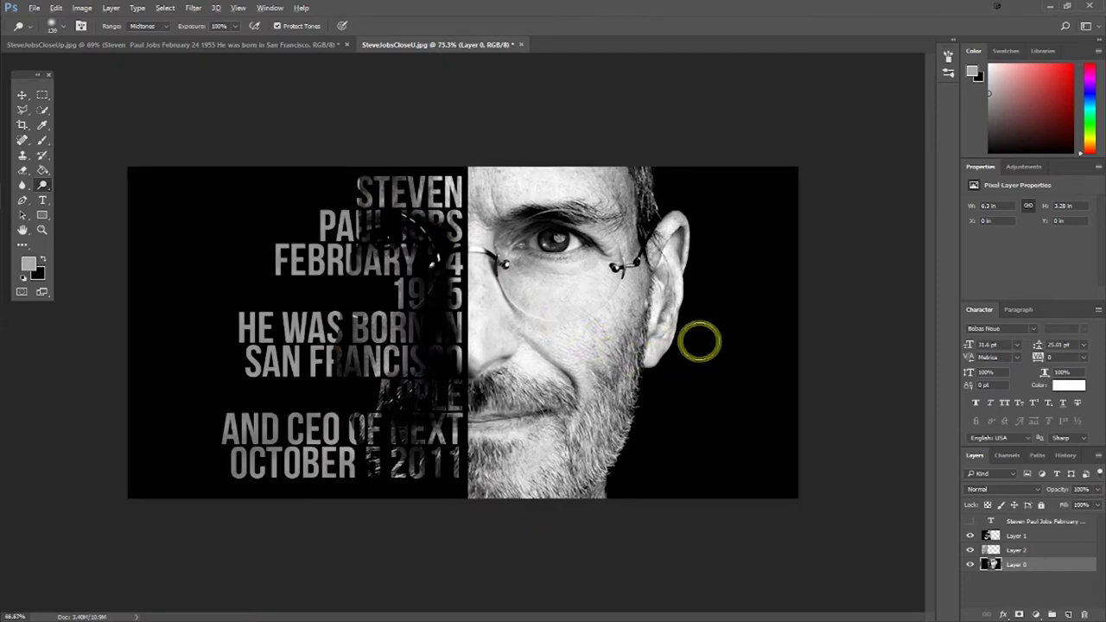
scroll(698, 337, "down", 1)
scroll(700, 342, "up", 2)
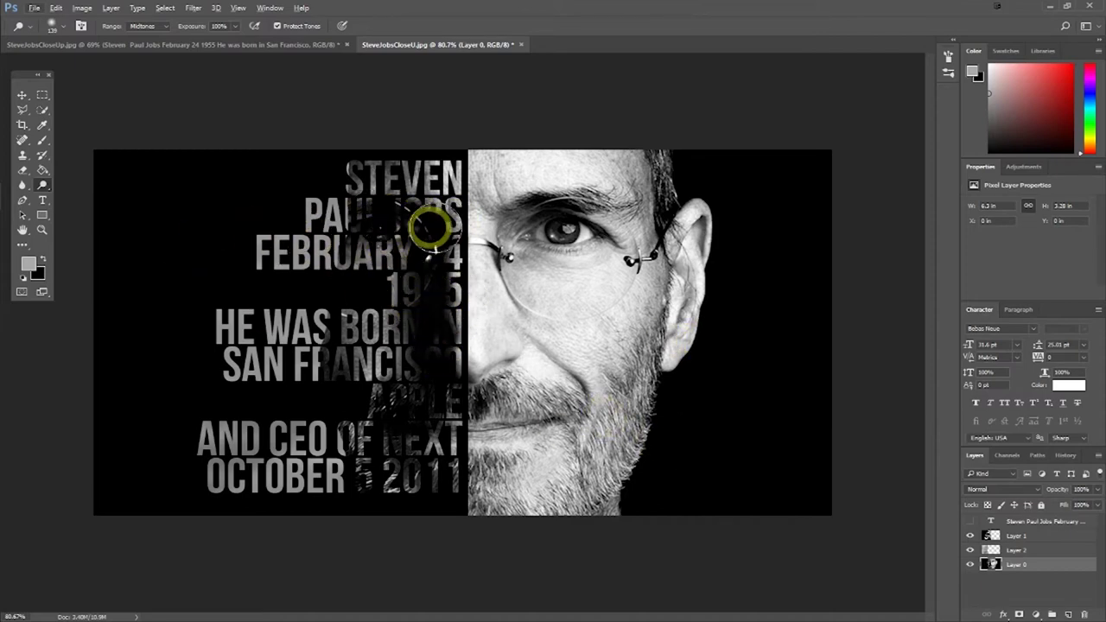
Paint at 28% brush opacity on Layer 2 over smudges on PAUL JOBS, APPLE, NEXT and FEBRUARY 24
left_click(1017, 551)
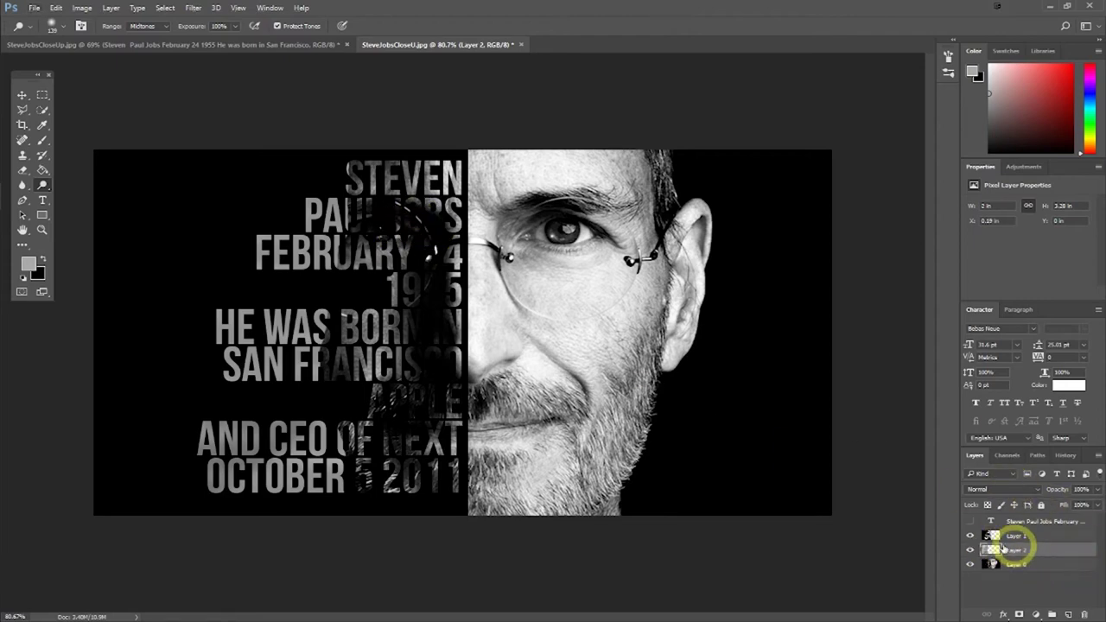
left_click(42, 141)
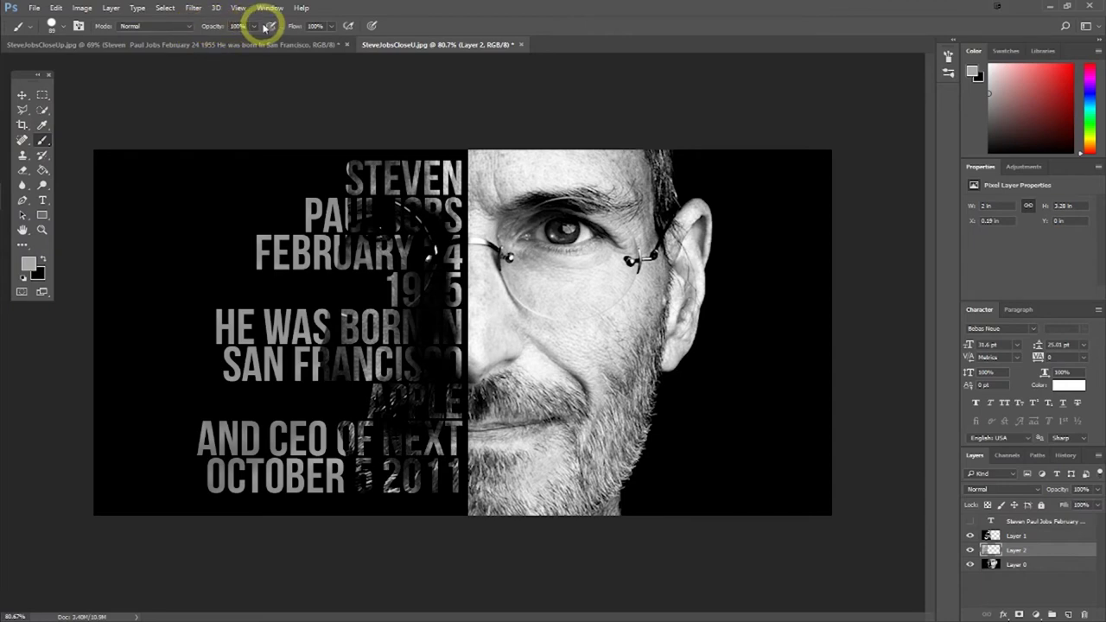
left_click_drag(254, 26, 207, 43)
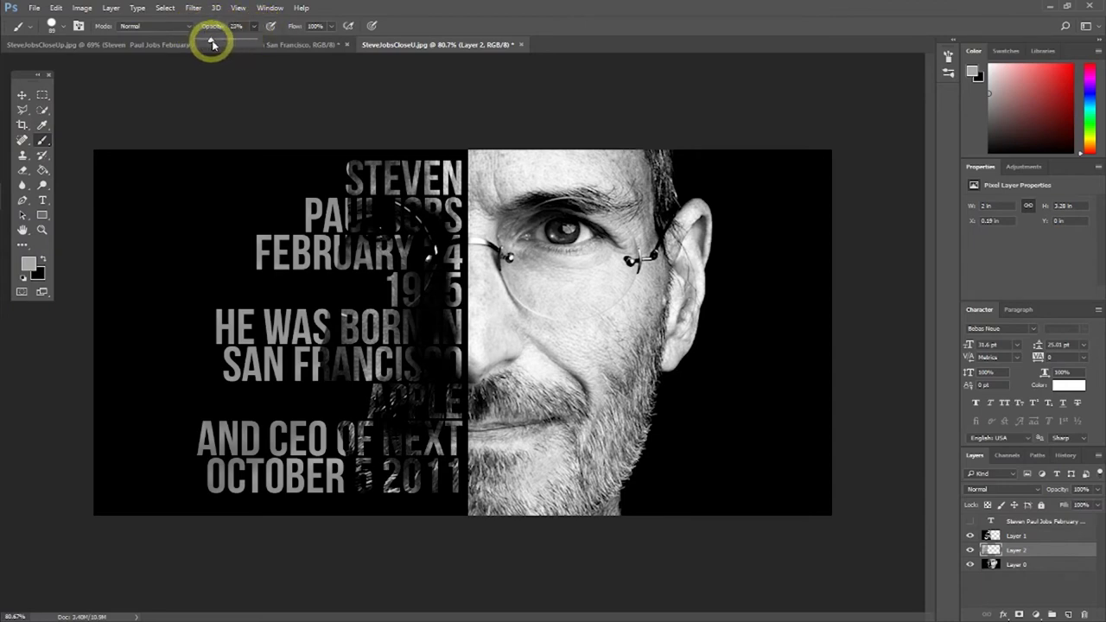
mouse_move(424, 227)
left_mouse_down()
mouse_move(294, 194)
mouse_move(424, 198)
mouse_move(460, 218)
mouse_move(333, 259)
mouse_move(432, 254)
mouse_move(380, 306)
mouse_move(440, 322)
mouse_move(345, 326)
mouse_move(450, 370)
left_mouse_up()
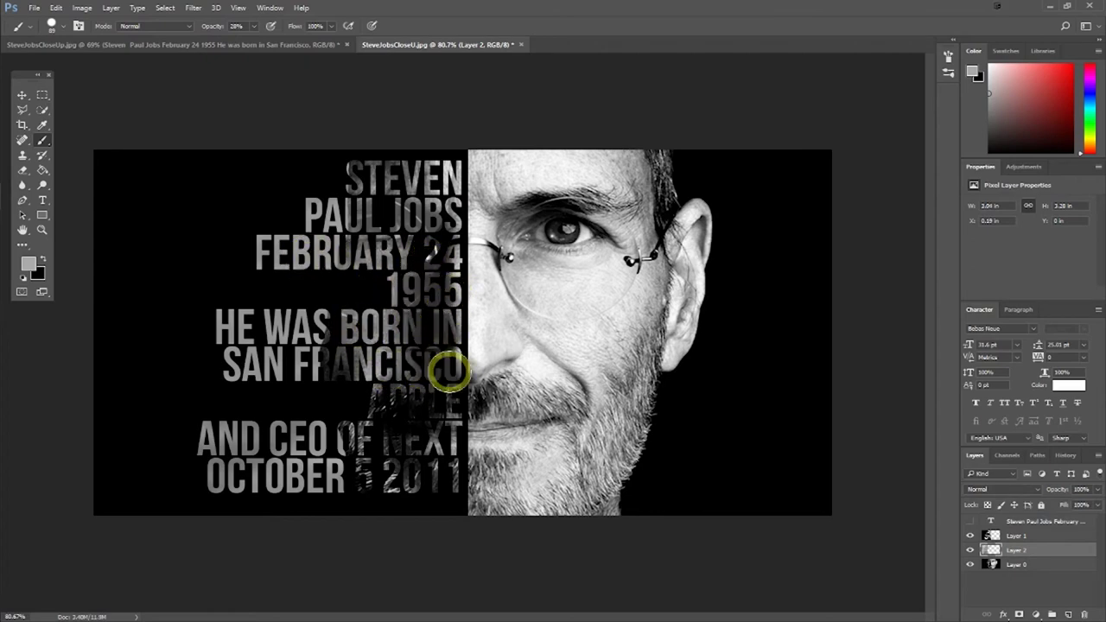
mouse_move(406, 448)
left_mouse_down()
mouse_move(459, 402)
mouse_move(424, 390)
mouse_move(407, 459)
mouse_move(440, 449)
mouse_move(419, 481)
mouse_move(345, 476)
left_mouse_up()
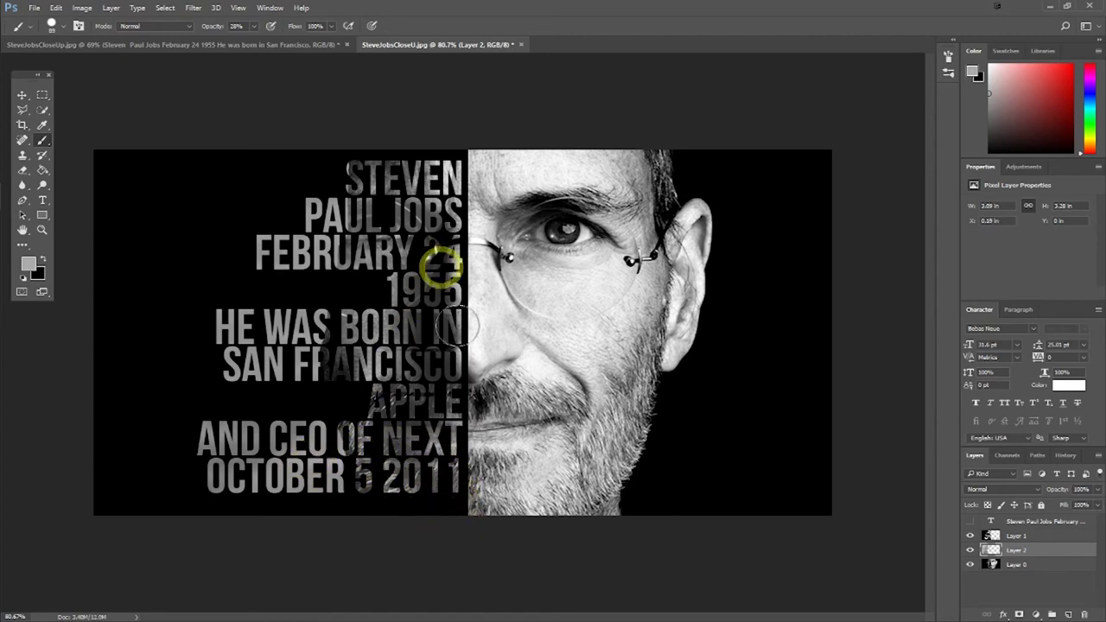
mouse_move(666, 506)
left_mouse_down()
mouse_move(698, 499)
mouse_move(625, 510)
mouse_move(617, 375)
mouse_move(656, 373)
mouse_move(850, 248)
left_mouse_up()
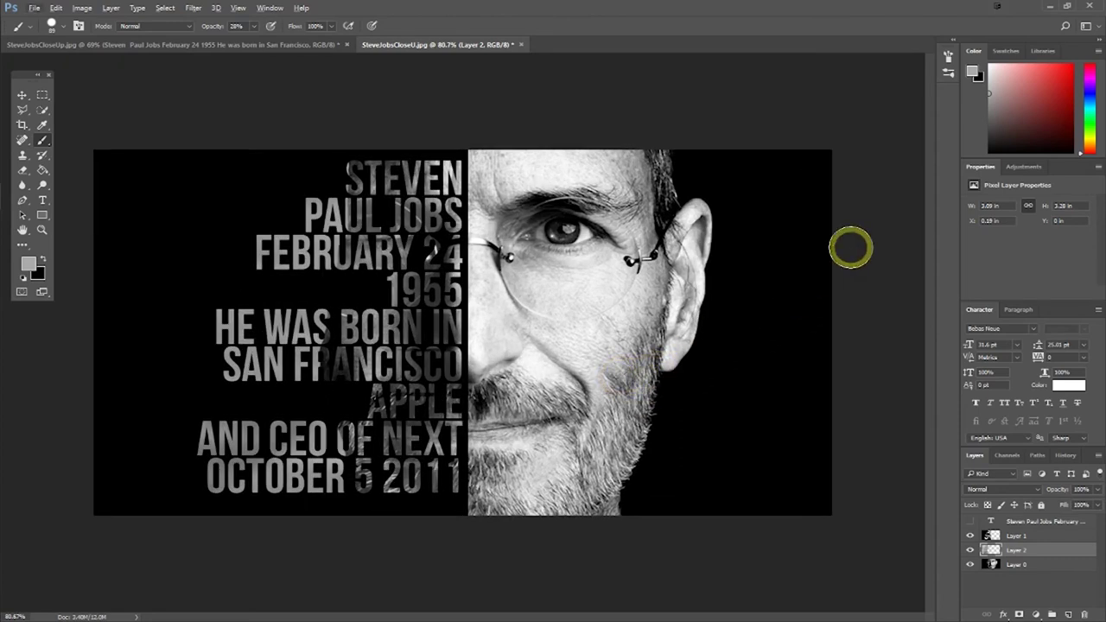